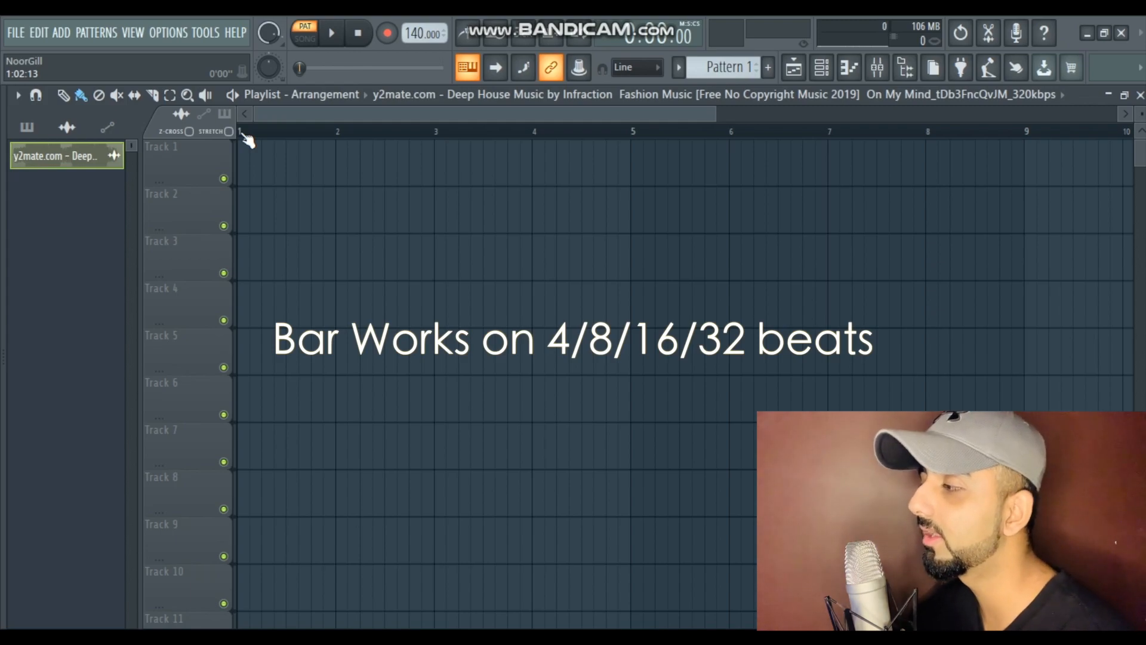
Step: Add the "y2mate.com - Deep House" song file from the desktop to Track 1 at bar 1 of the playlist
scroll(246, 139, up, 2)
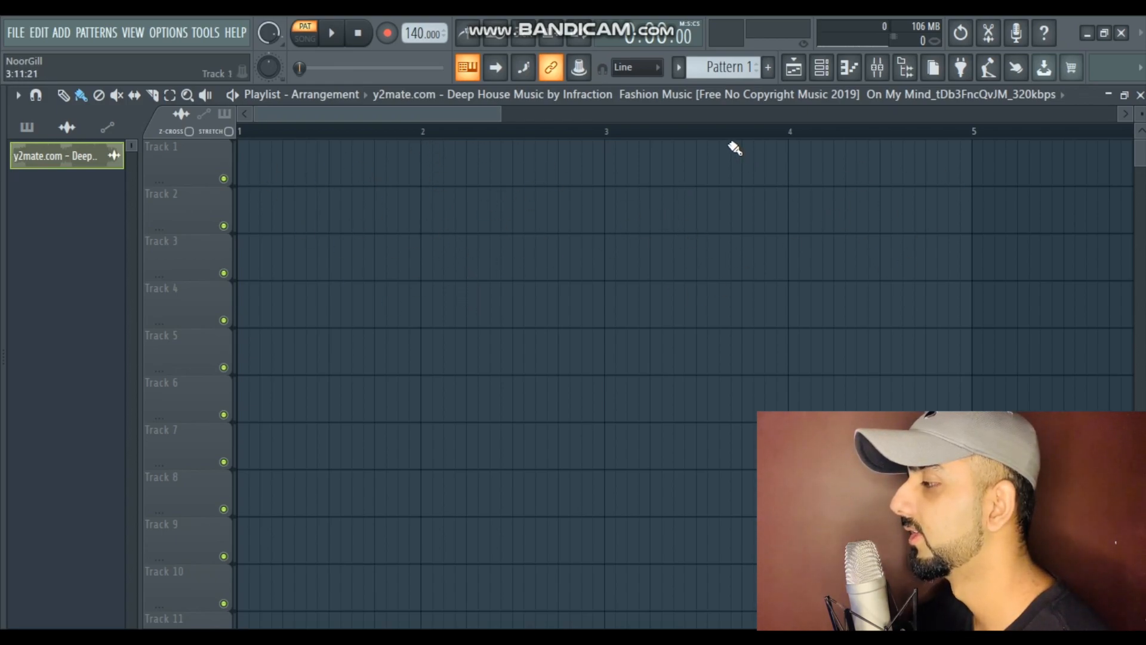
scroll(735, 145, down, 1)
scroll(723, 137, down, 3)
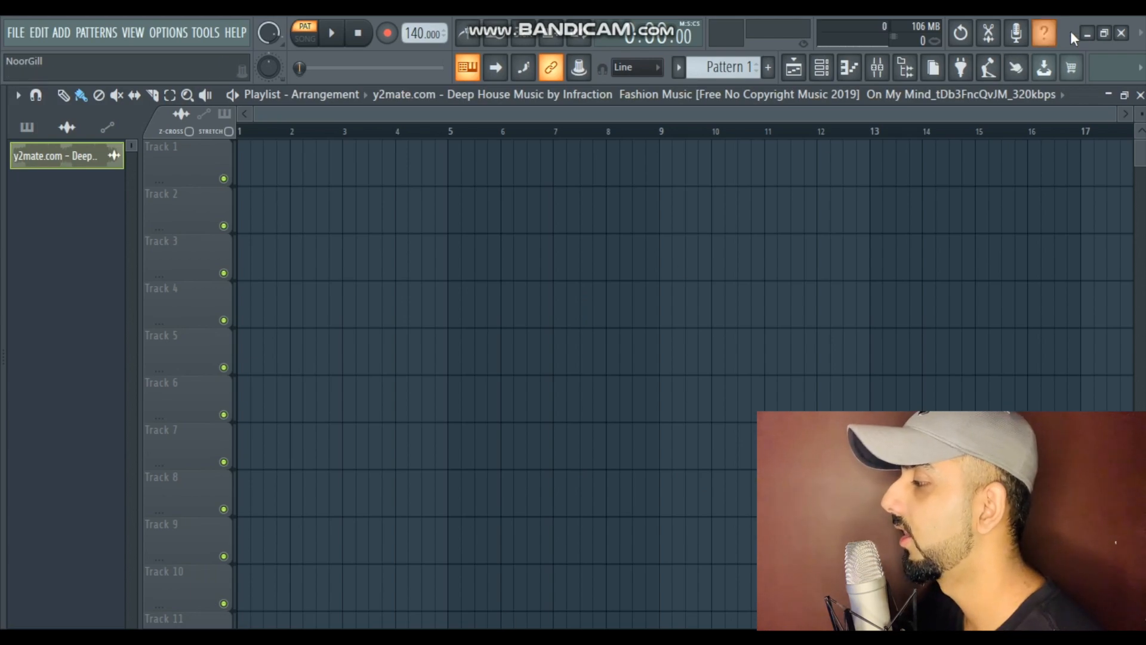
click(1087, 34)
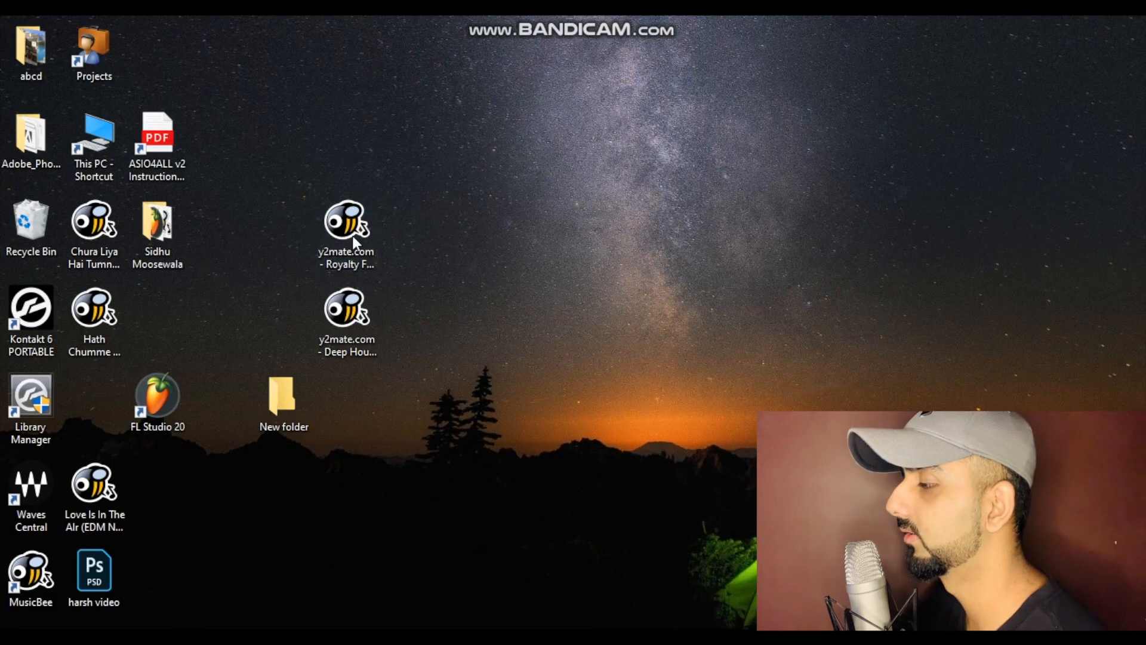
drag(347, 320, 241, 121)
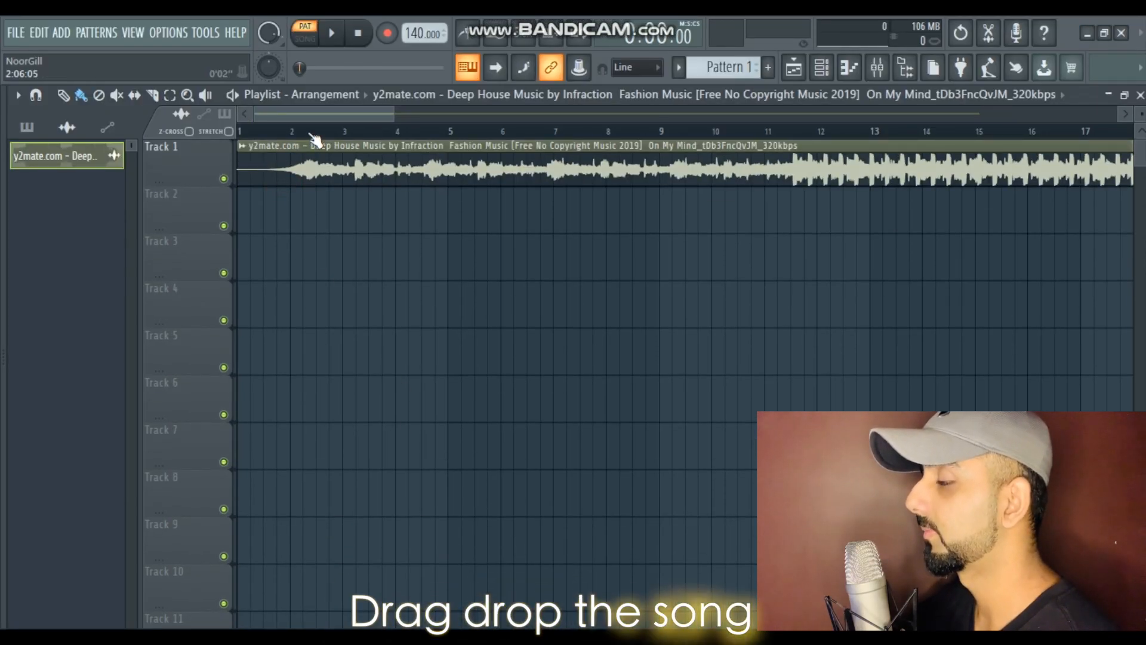
Step: Switch playback to song mode and open the Track 1 clip's sample in the Edison audio editor
scroll(316, 134, down, 3)
scroll(315, 132, down, 2)
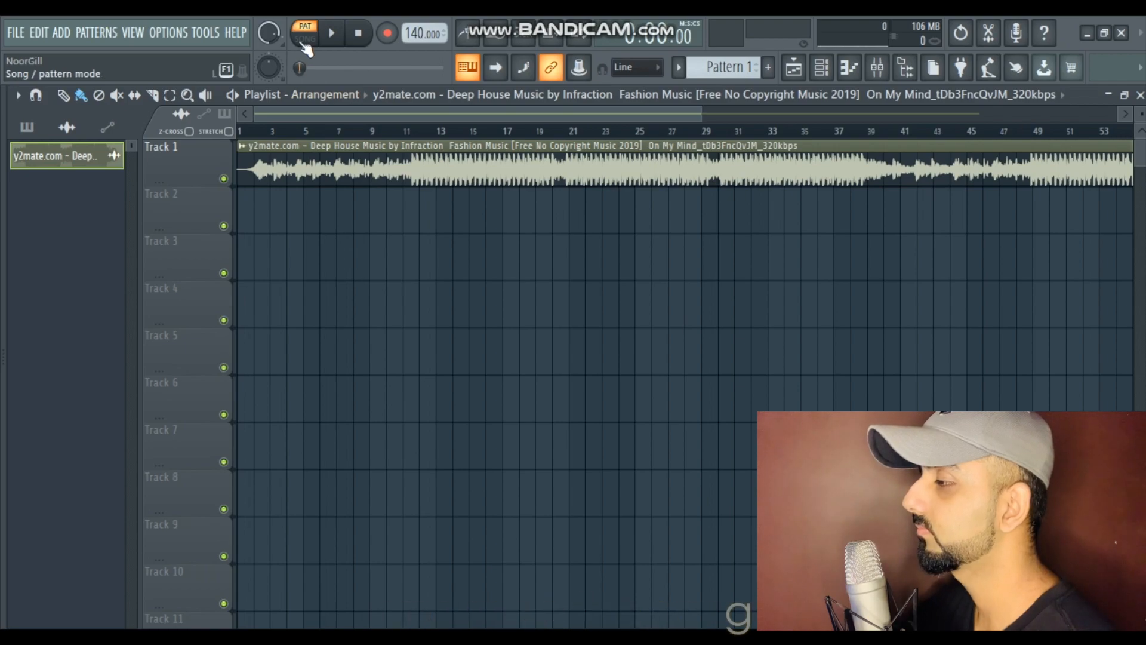
click(304, 40)
double_click(335, 157)
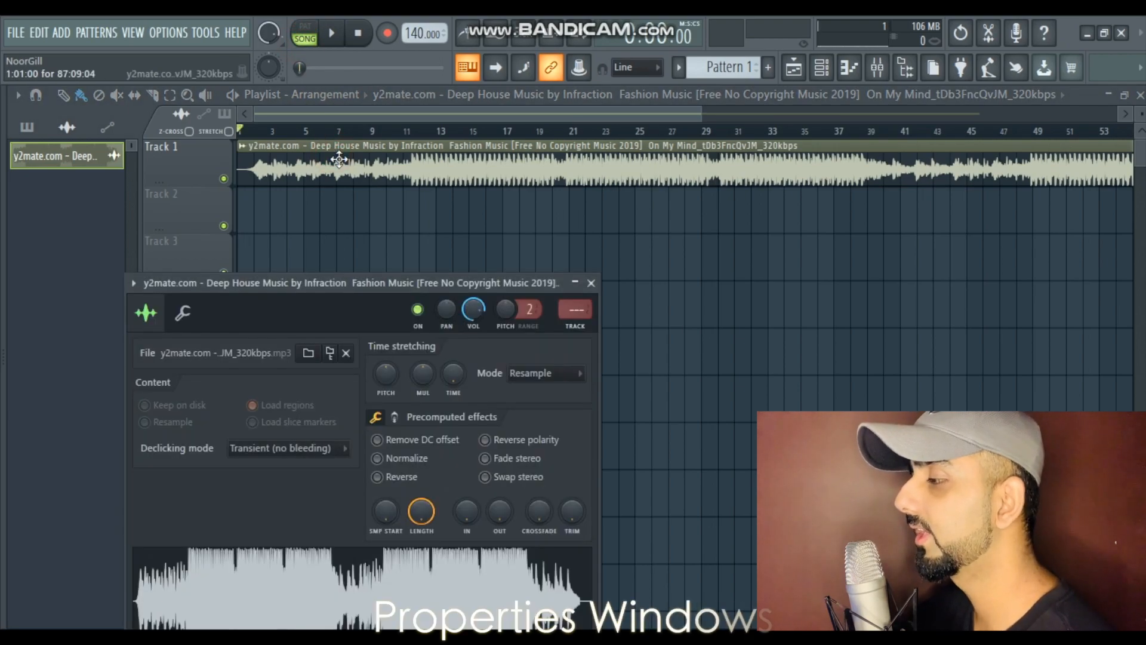
drag(374, 283, 517, 132)
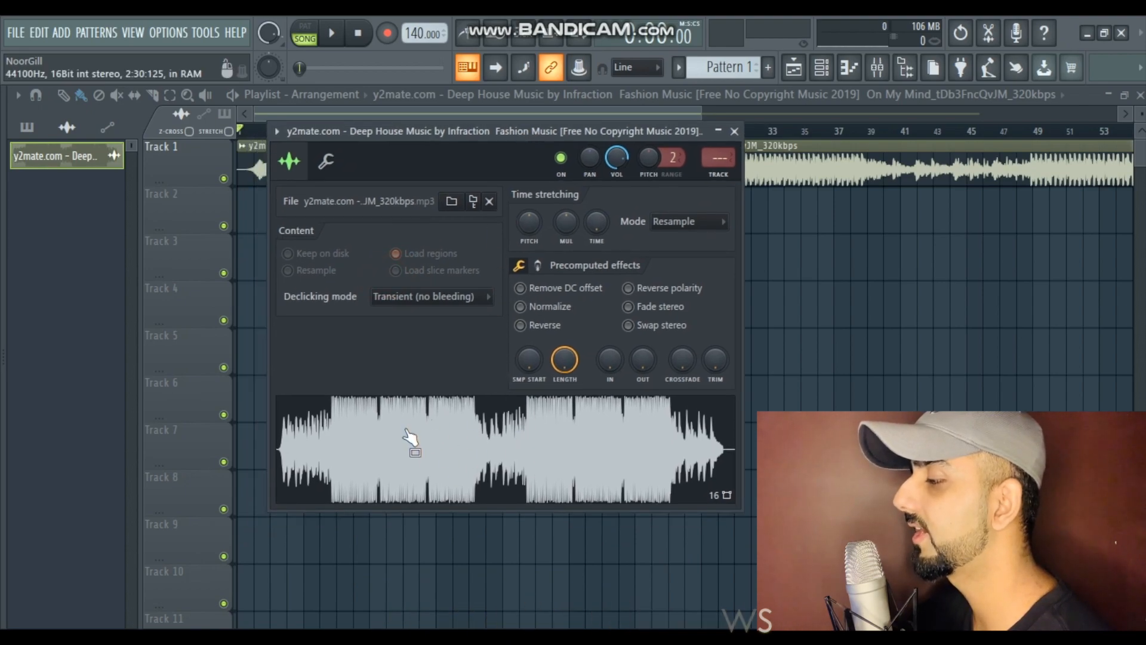
right_click(439, 459)
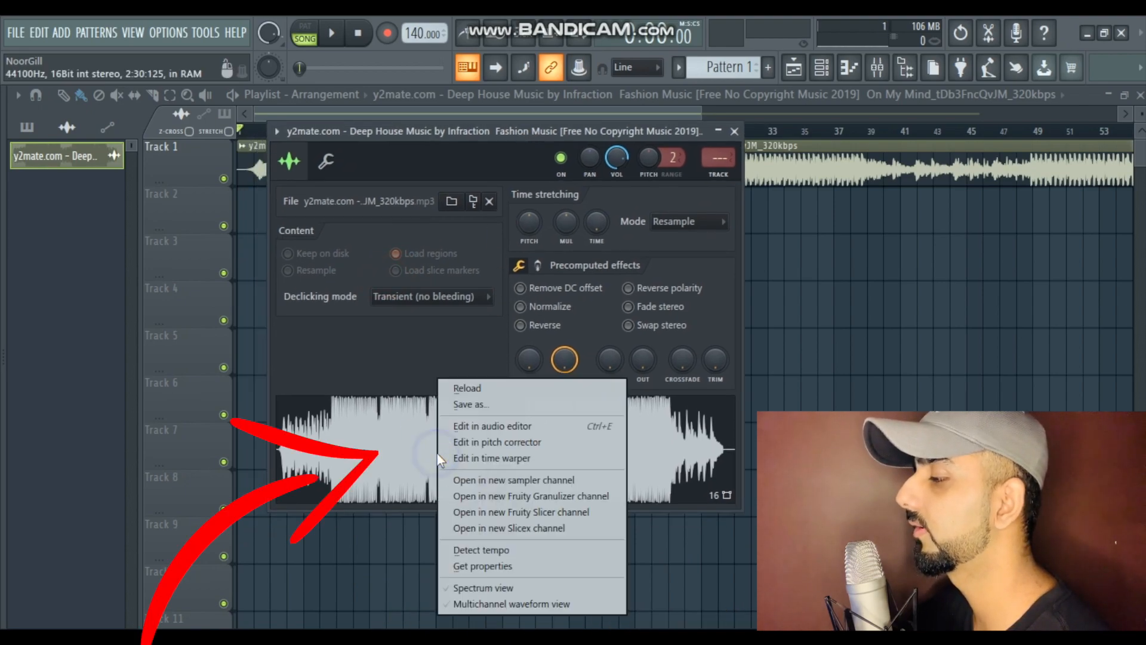
click(499, 427)
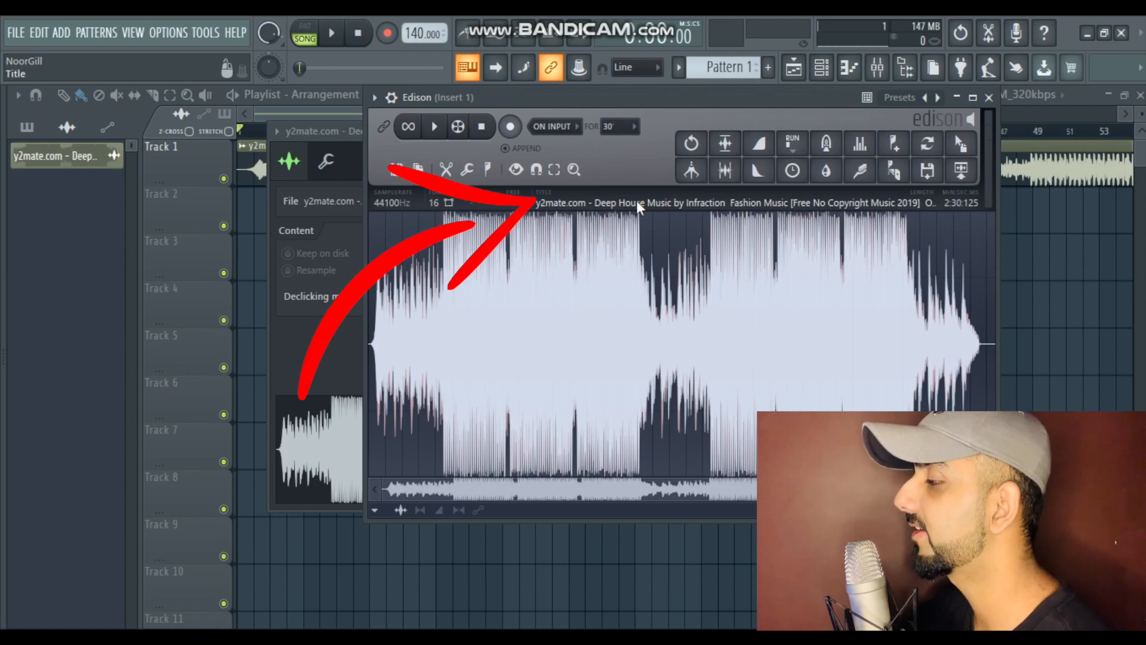
Step: Autodetect the sample's tempo as a song with constant tempo, limit it to 75 to 150 BPM, and accept the sample properties
click(615, 205)
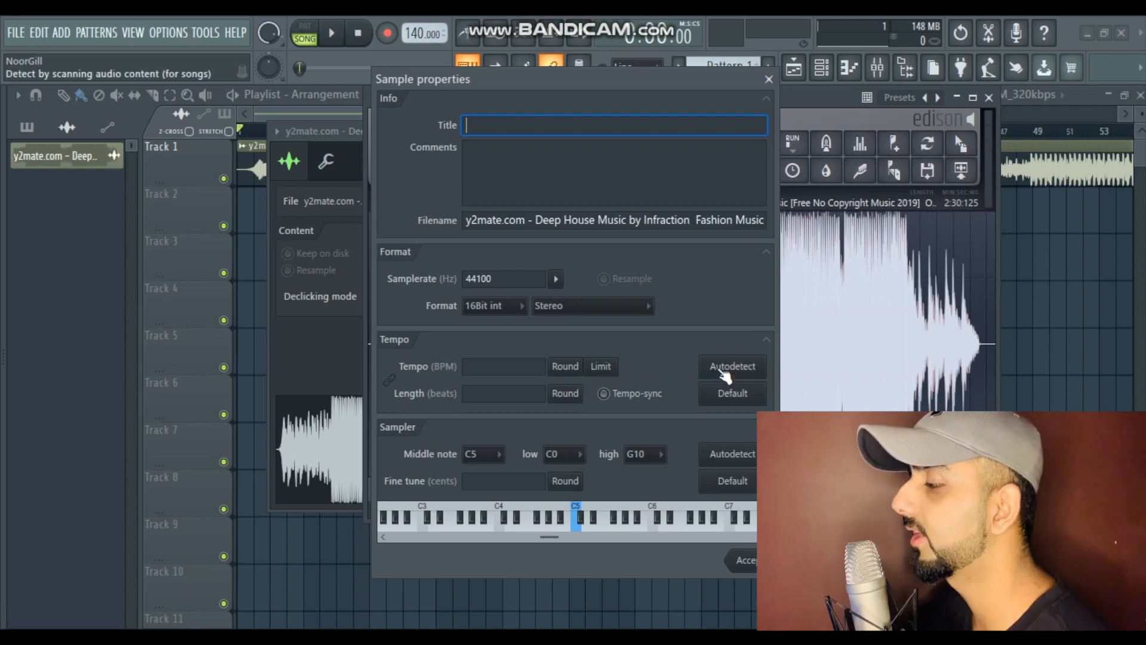
click(726, 373)
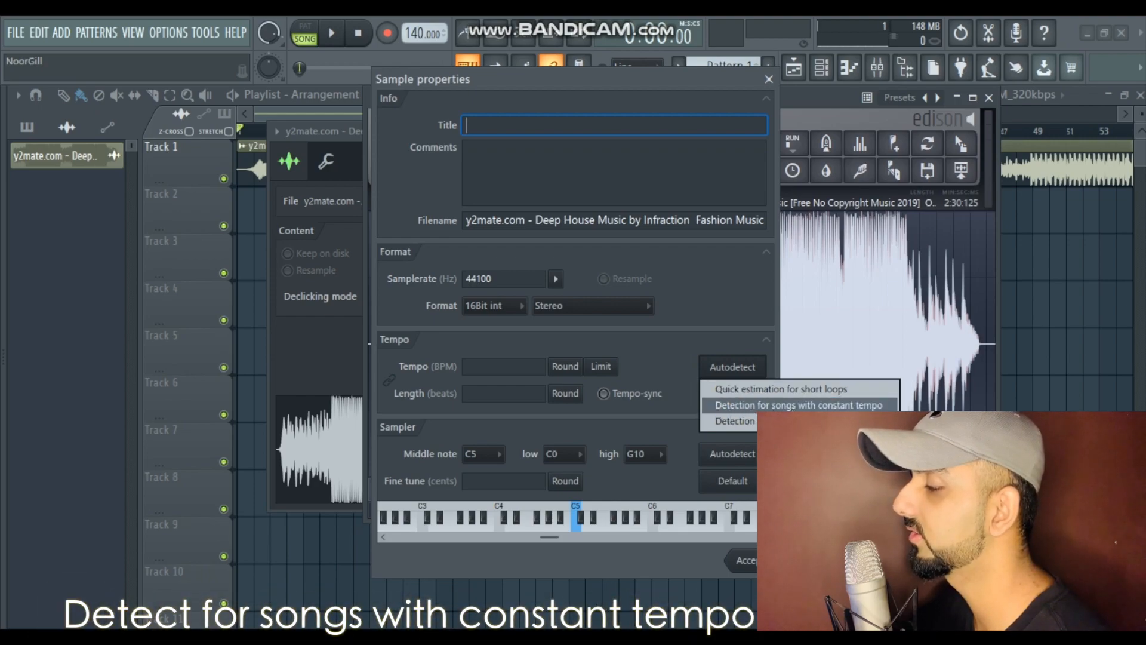
click(838, 405)
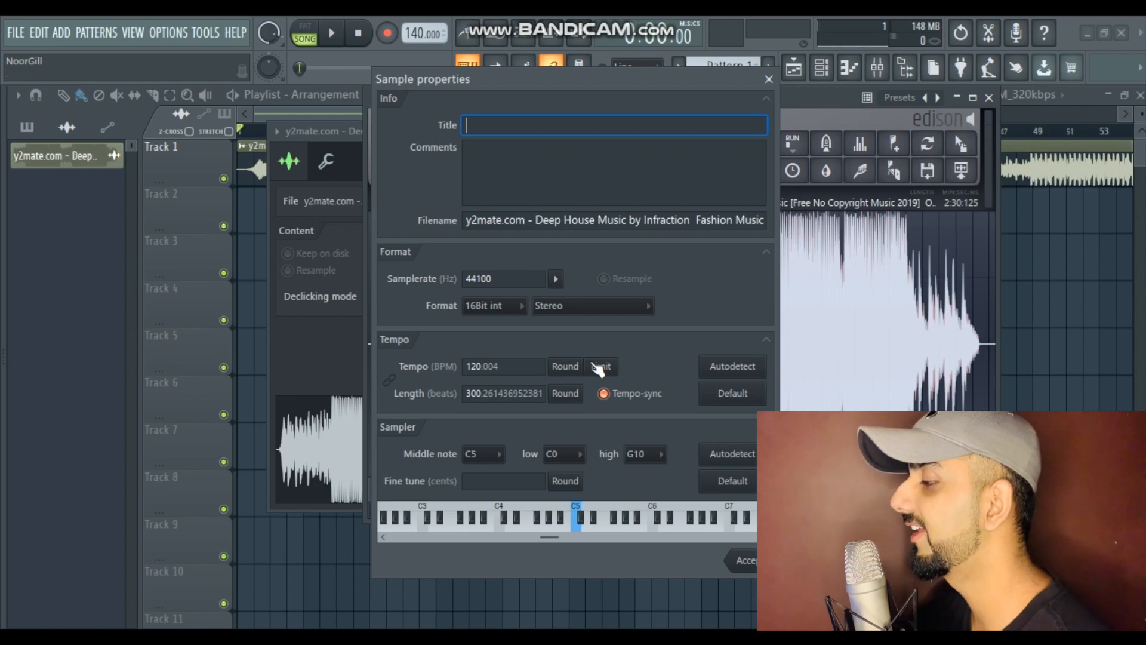
click(605, 367)
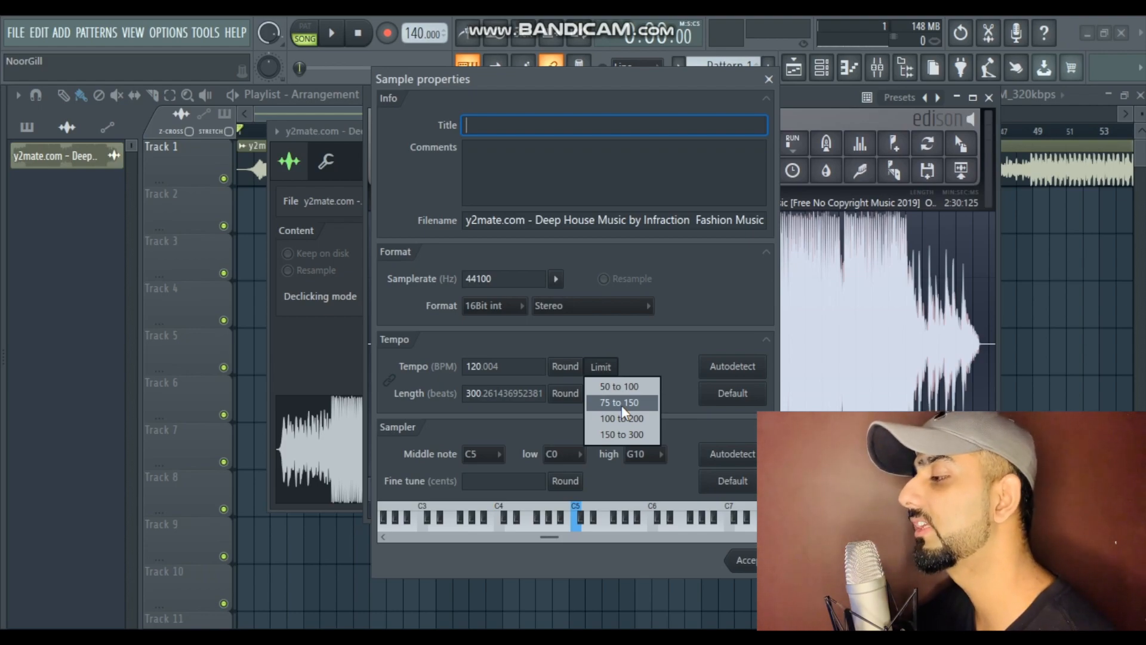
click(609, 406)
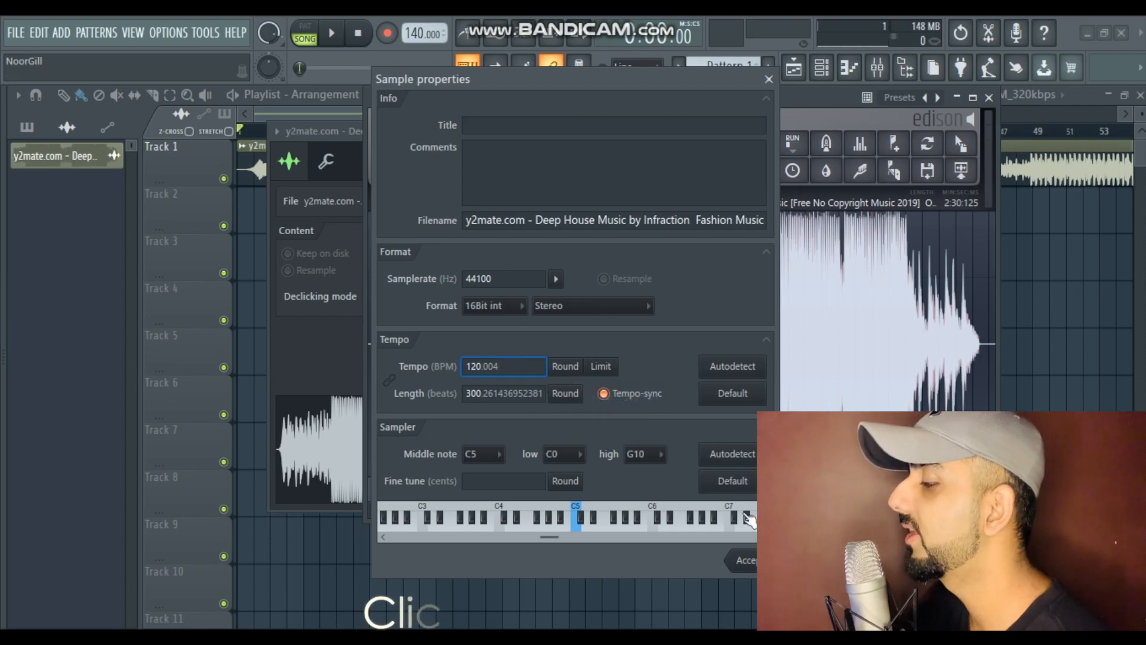
click(743, 560)
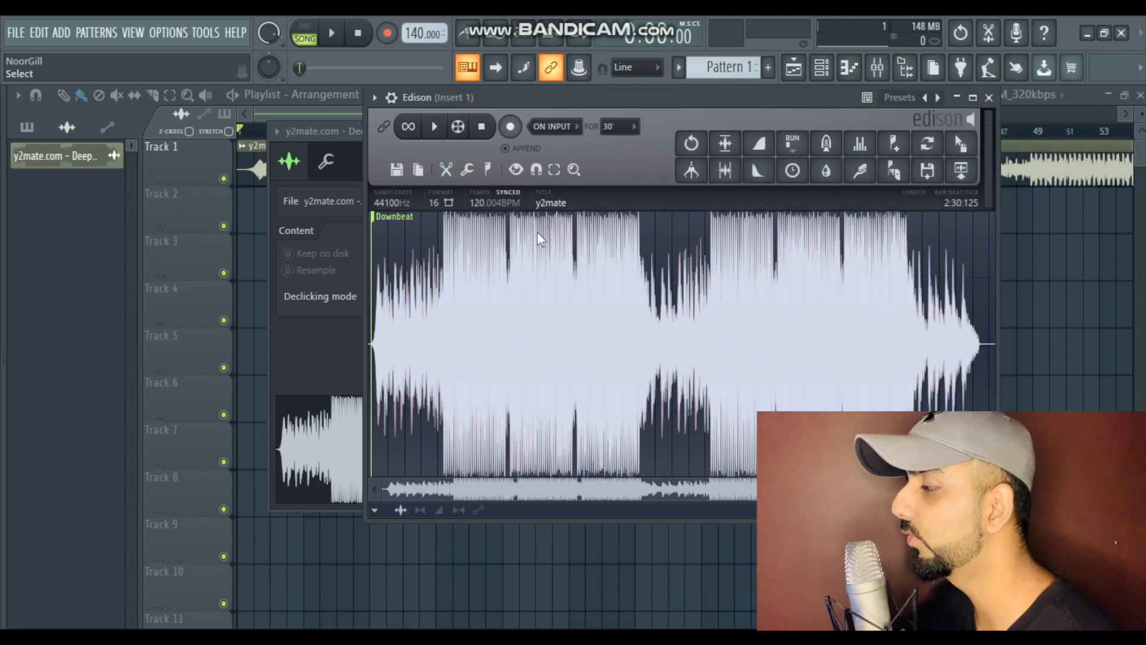
Step: Transfer the tempo-tagged sample from Edison into the song's channel sample properties and dismiss the tempo detection dialog
drag(639, 95, 671, 255)
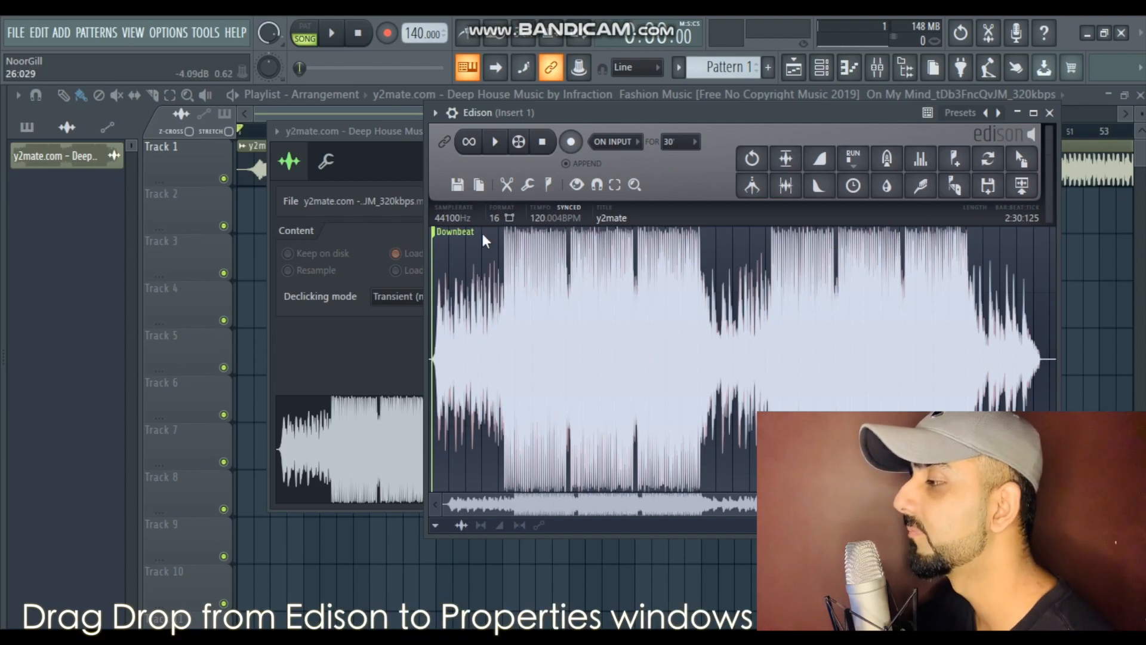
click(394, 139)
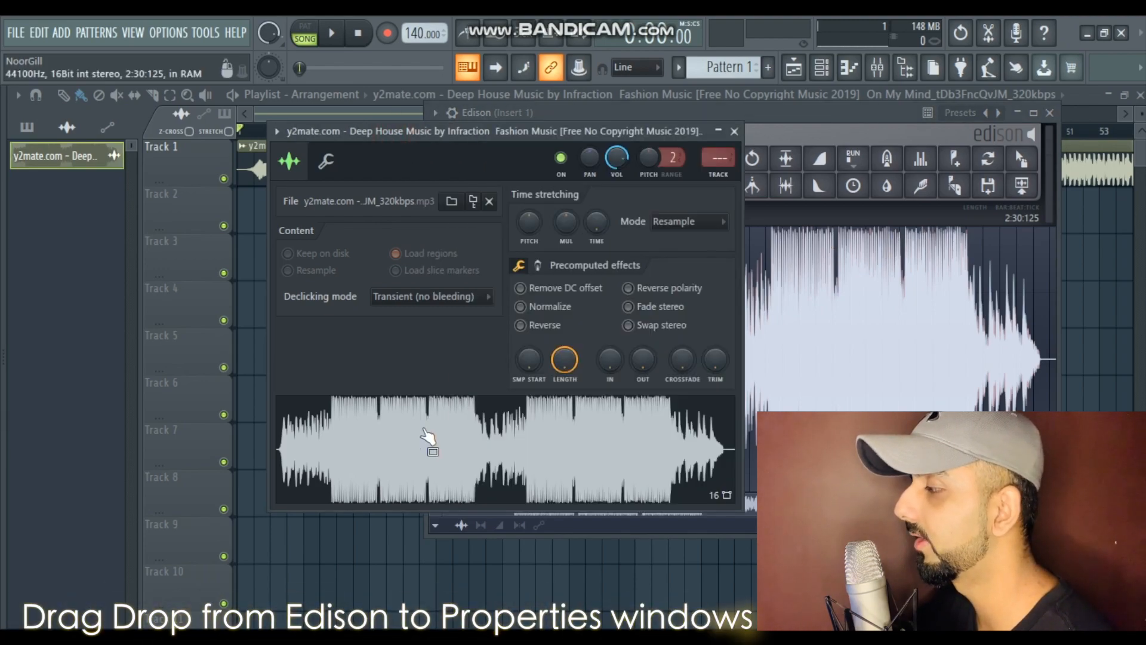
click(902, 173)
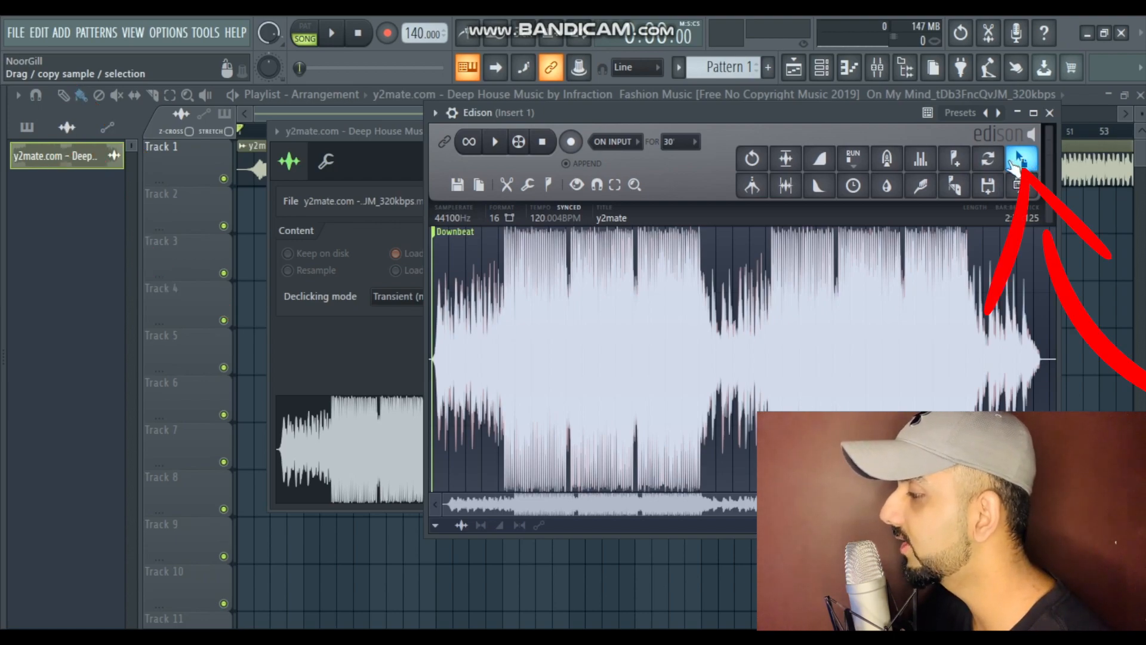
drag(1015, 164, 467, 435)
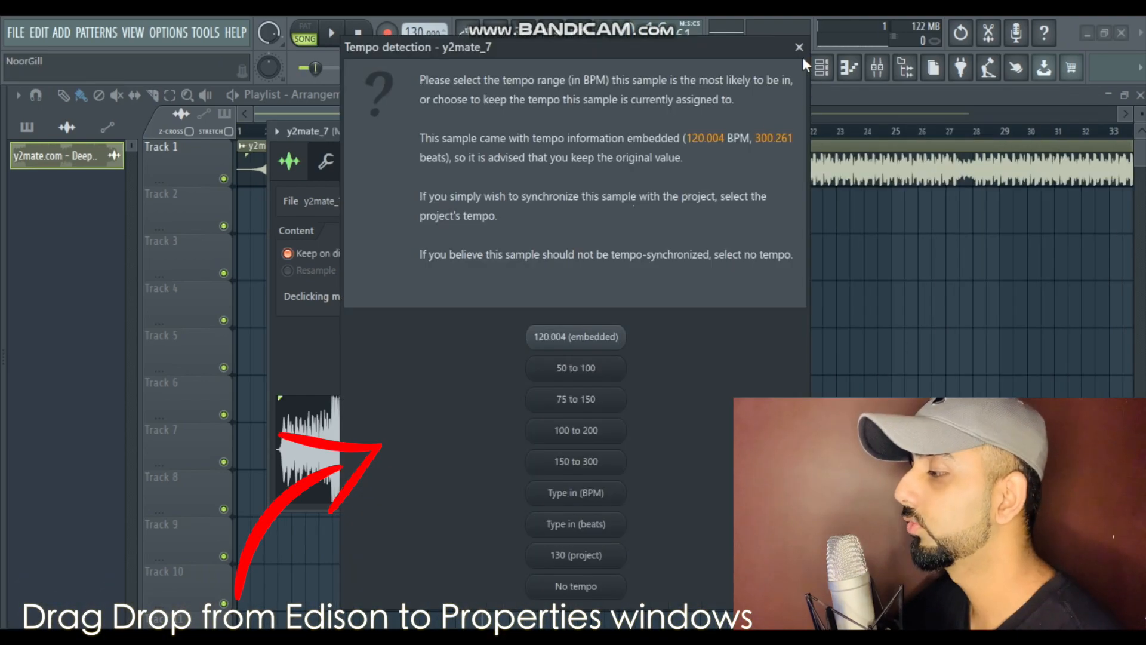
click(800, 49)
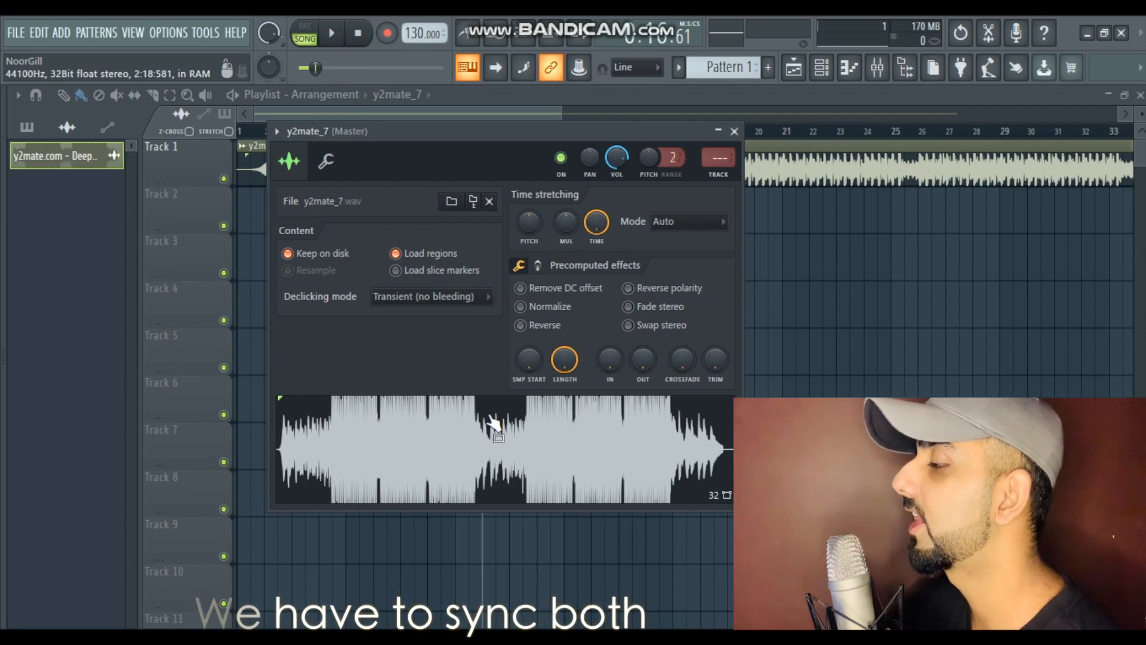
Step: Enter 120 BPM as the y2mate_7 sample's tempo for time stretching and return to the playlist
right_click(596, 226)
click(624, 246)
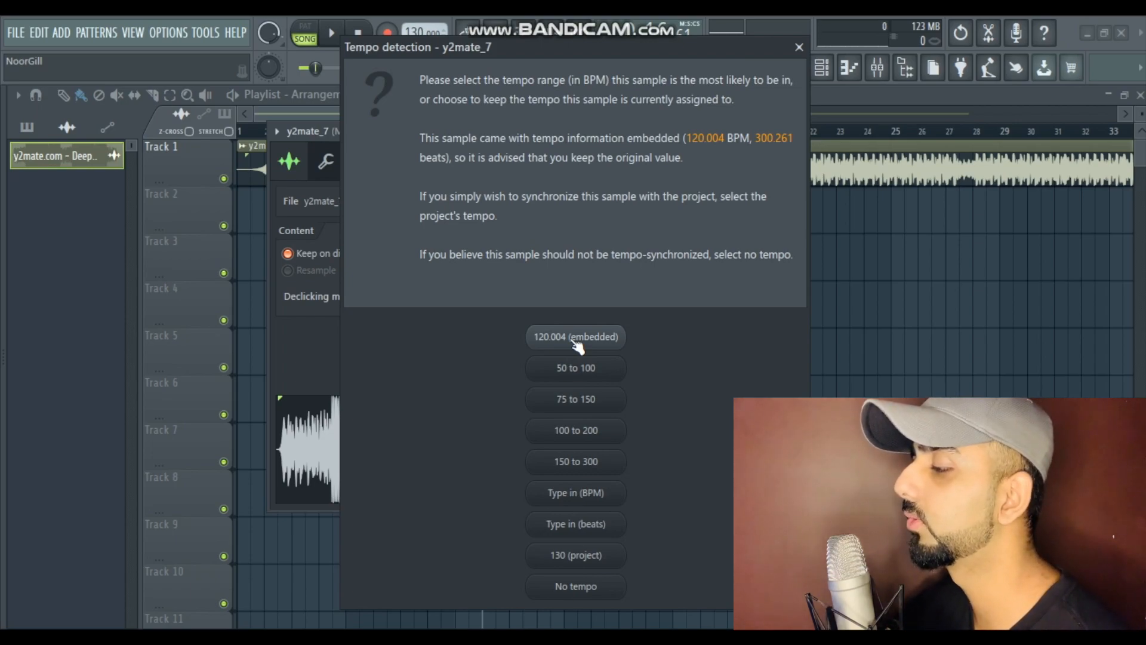
click(599, 493)
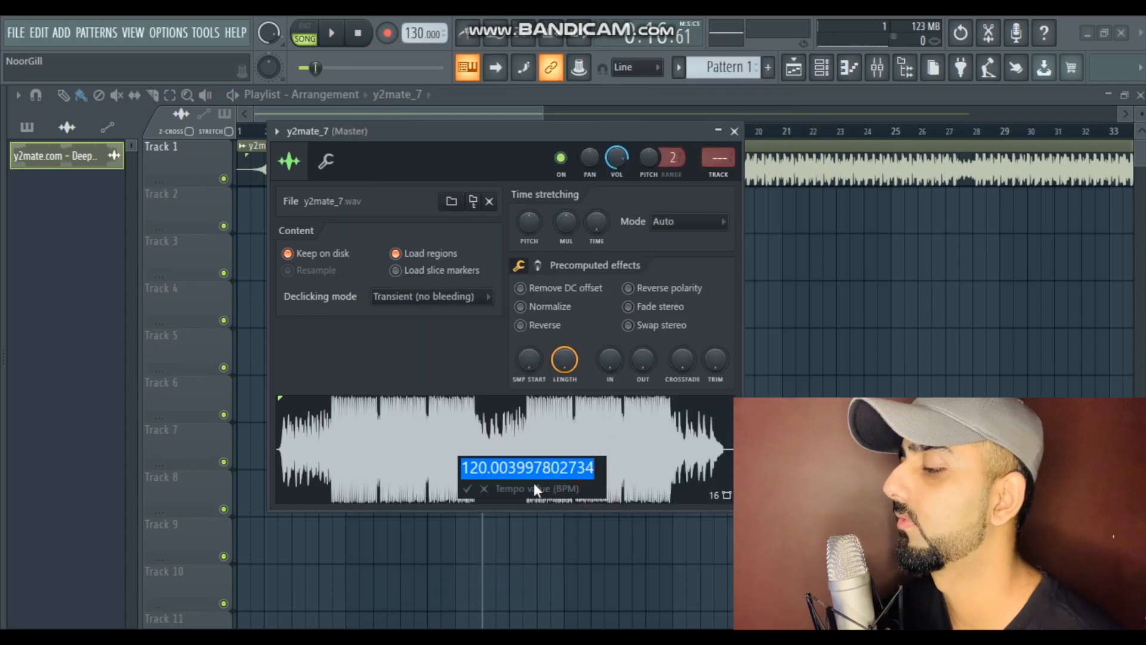
text(120)
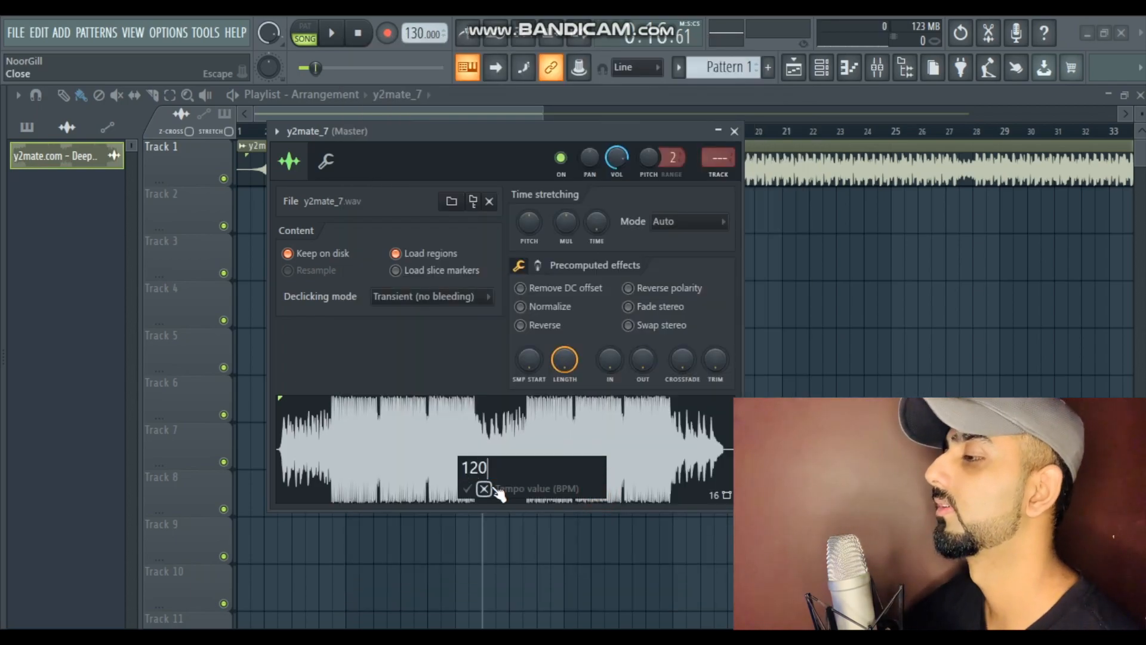
key(Return)
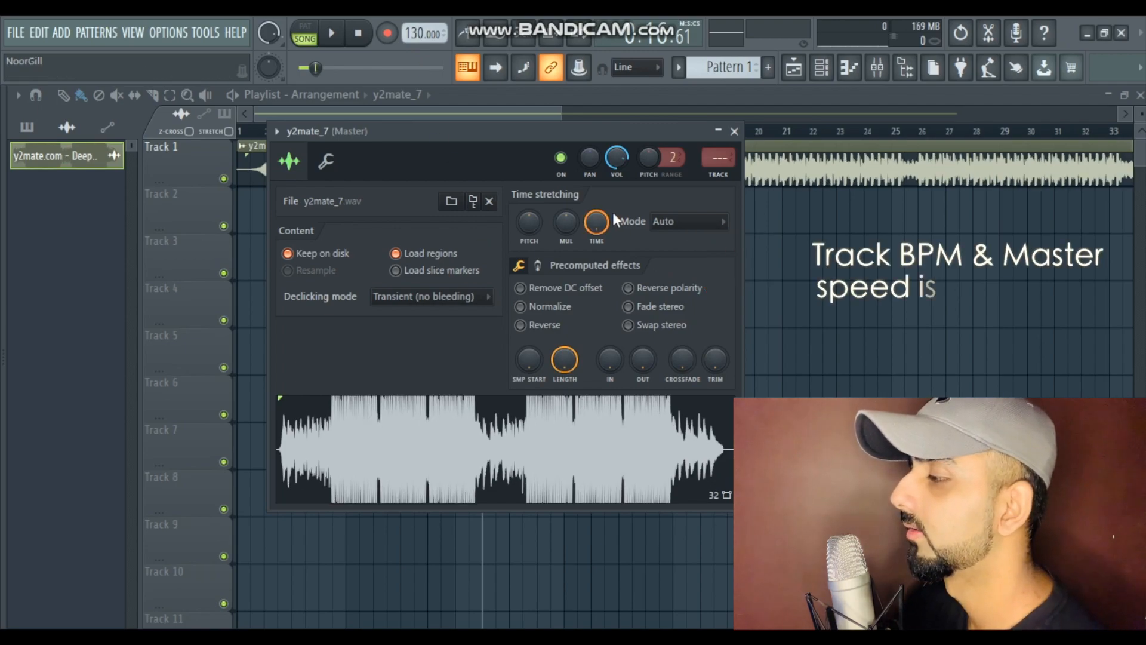
click(555, 94)
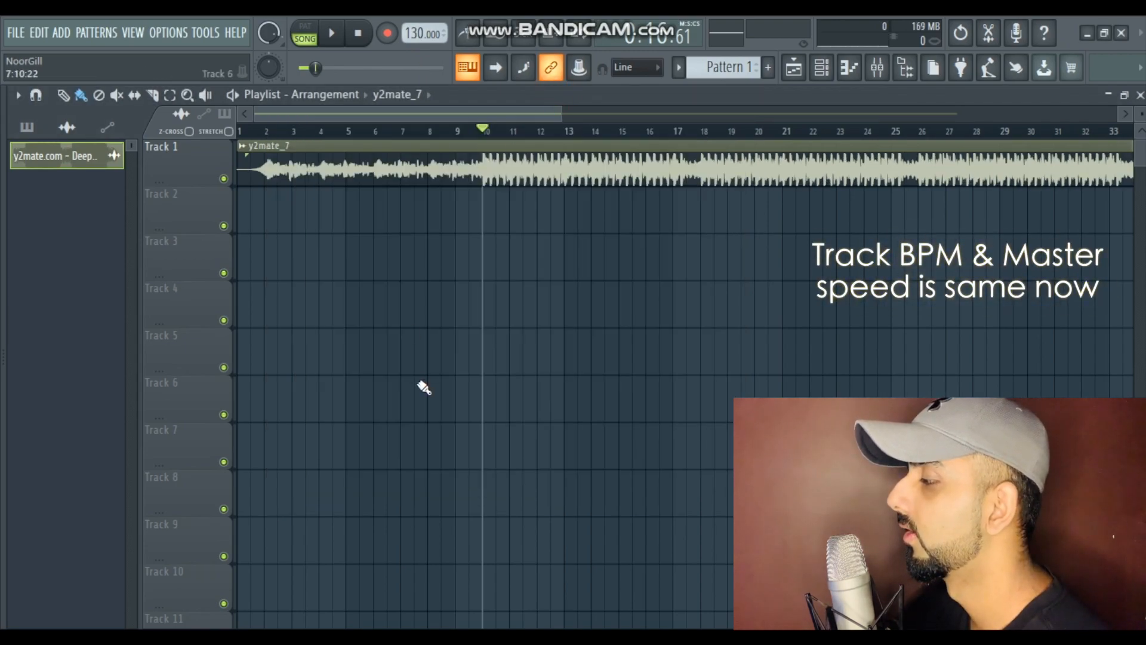
Step: Move the y2mate_7 clip on Track 1 to start at bar 4, bringing its beat drop close to bar 13
scroll(170, 353, up, 5)
scroll(947, 287, down, 1)
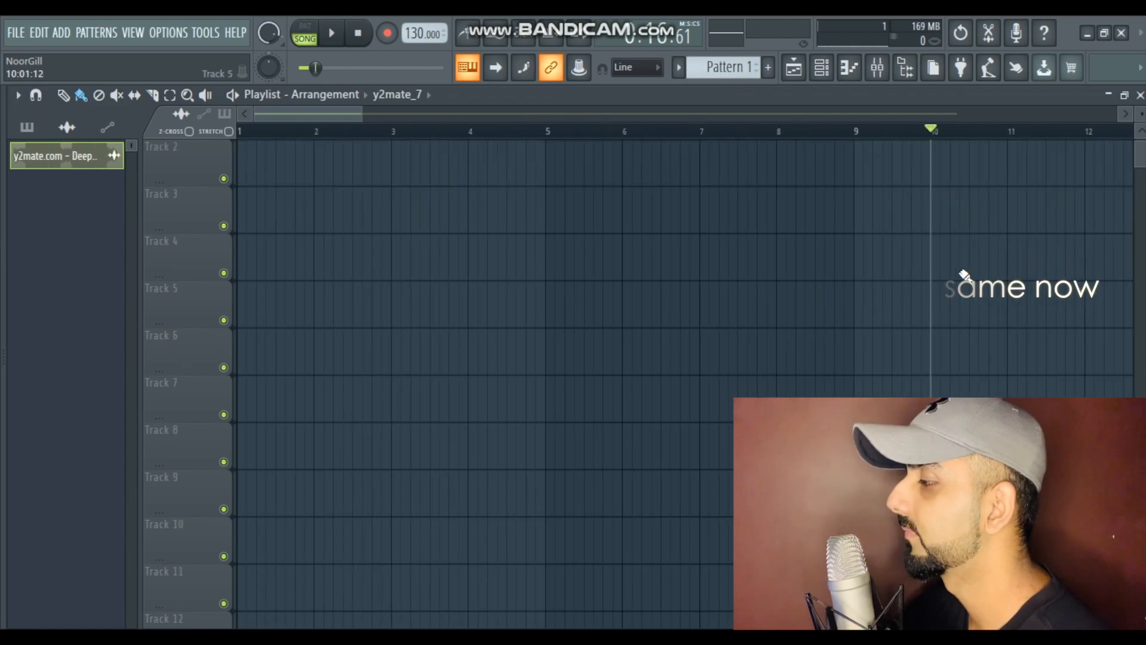
scroll(902, 270, up, 1)
scroll(751, 294, down, 2)
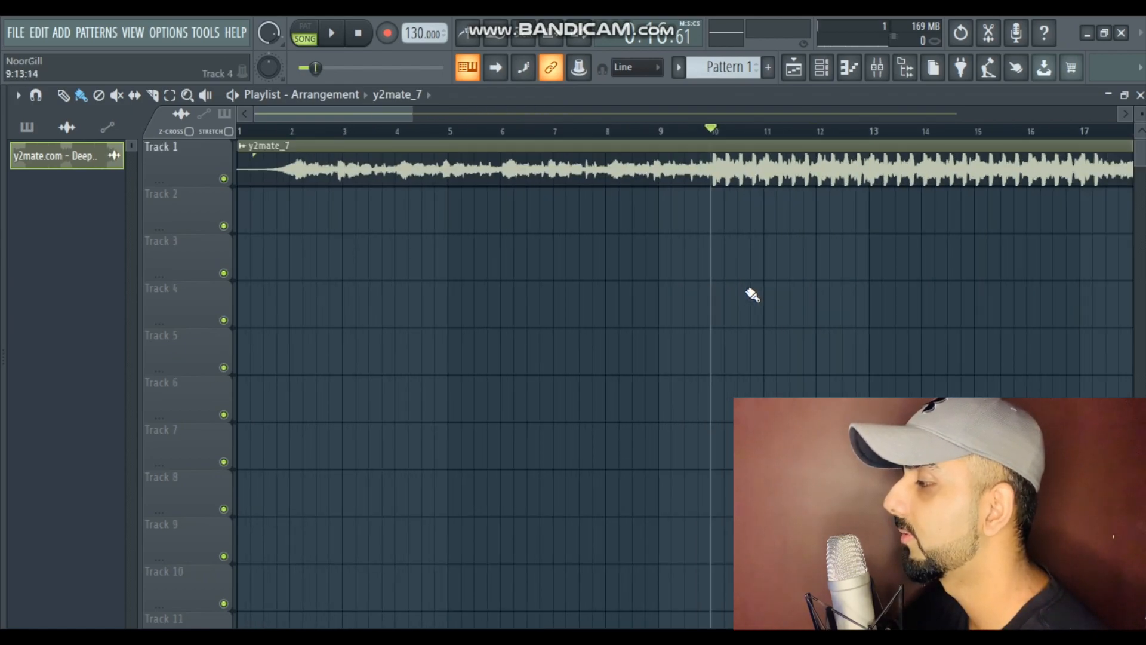
drag(720, 167, 877, 209)
scroll(860, 212, up, 6)
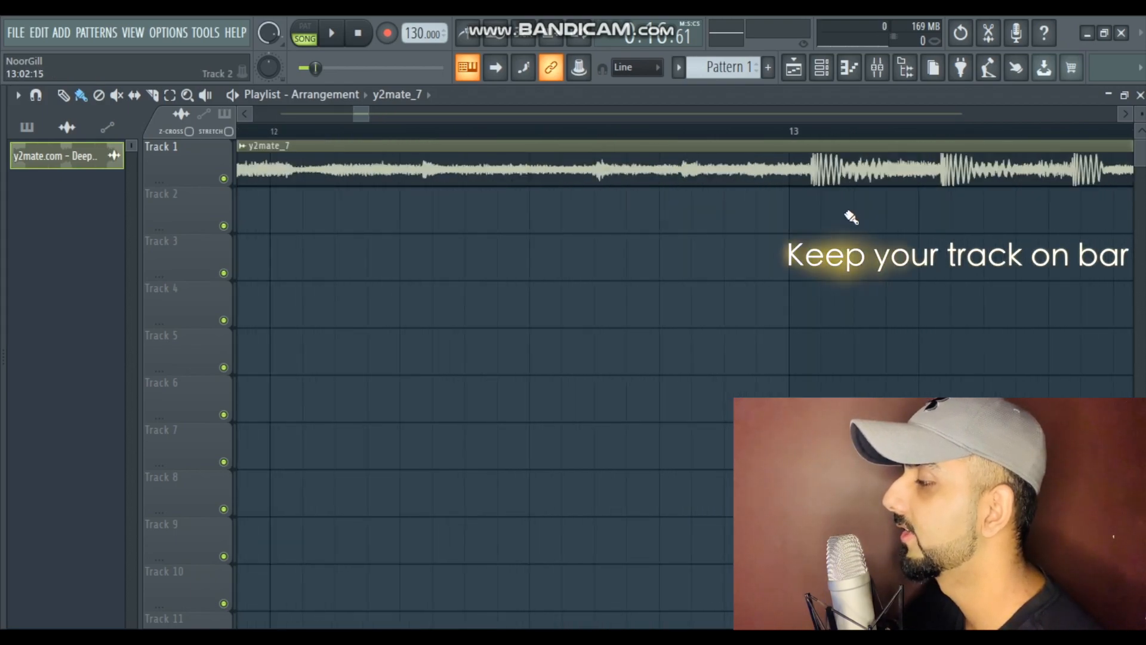
scroll(815, 257, down, 6)
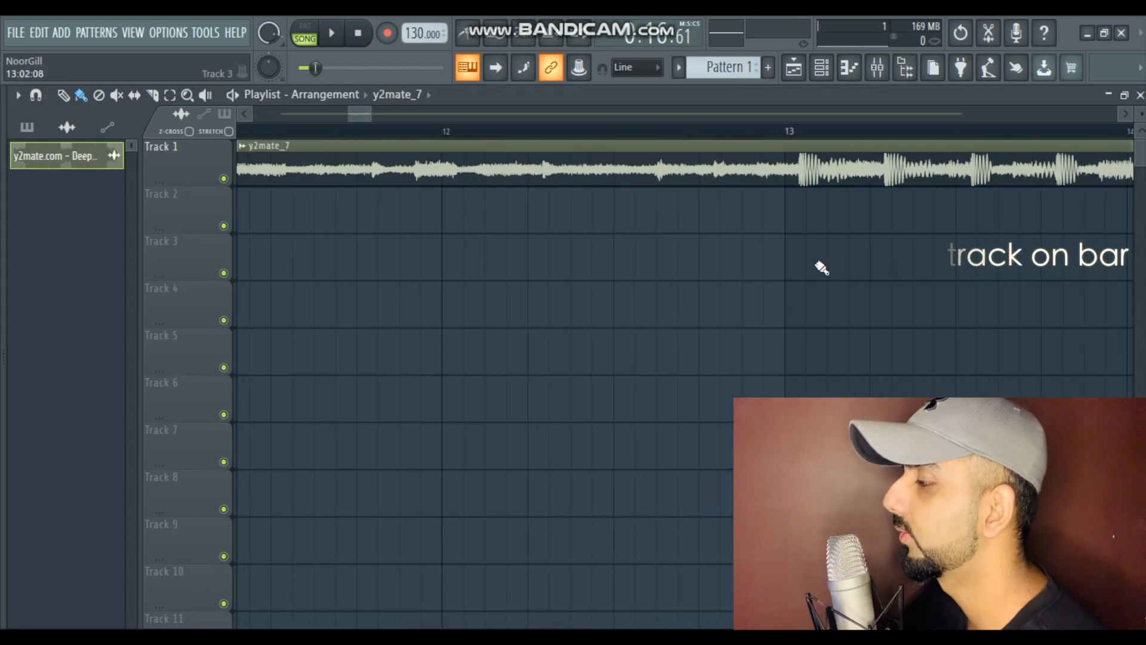
Step: Play the arrangement from the second half of bar 12 to check the beat drop against bar 13
click(712, 131)
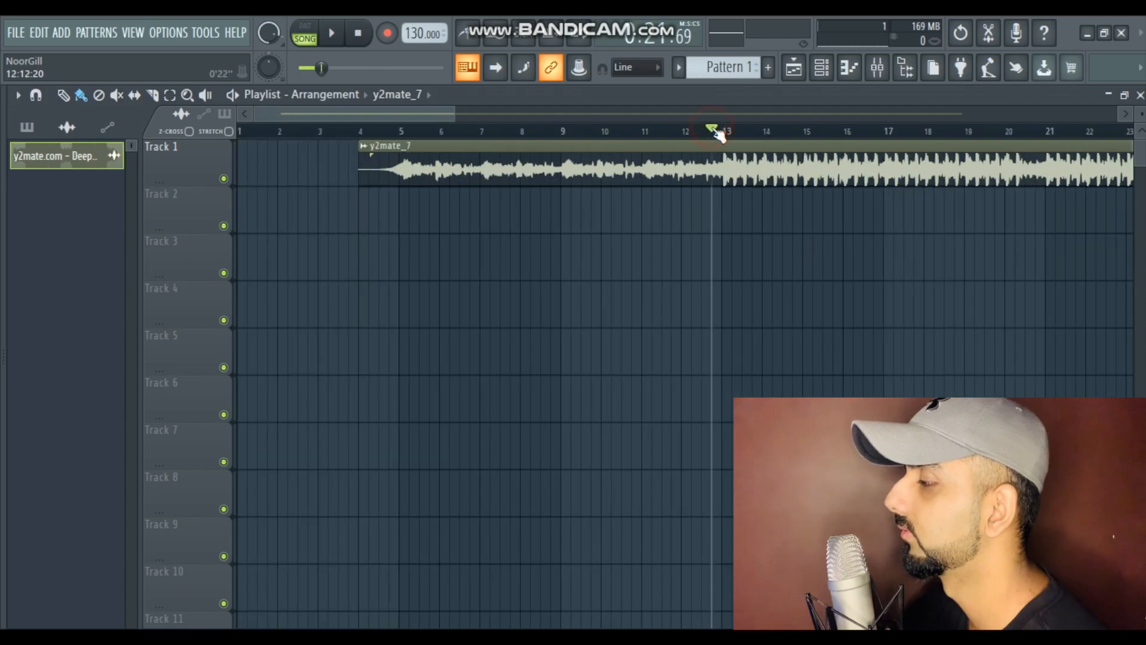
key(space)
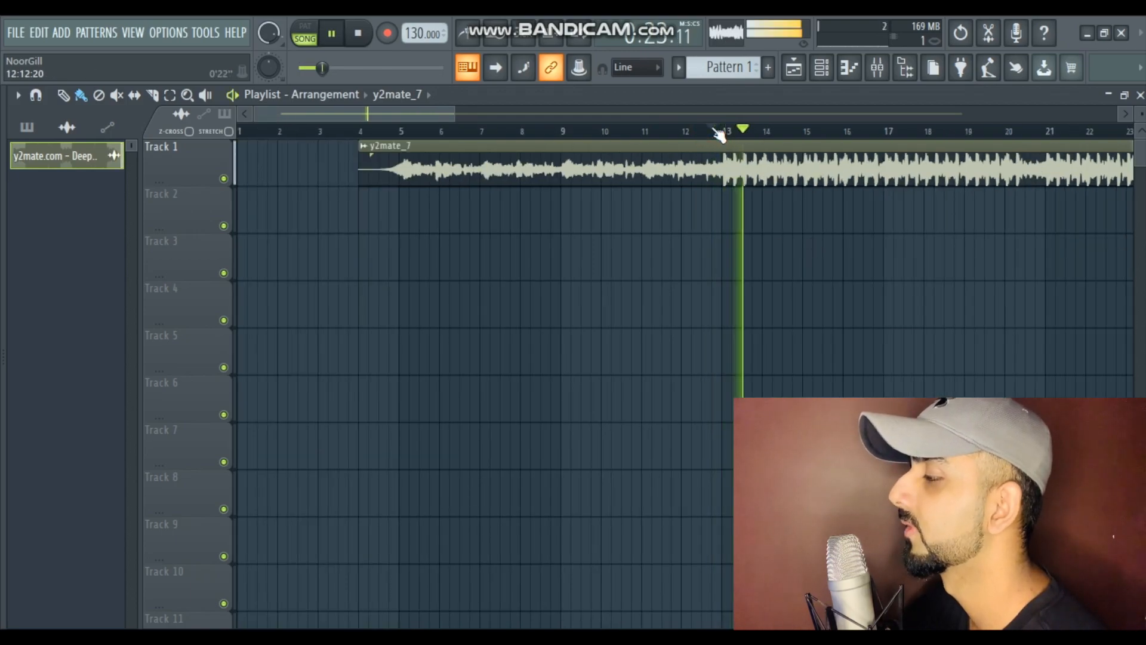
key(space)
Step: Nudge the y2mate_7 clip's waveform slightly earlier until its first kick lines up with the start of bar 13
scroll(595, 171, up, 6)
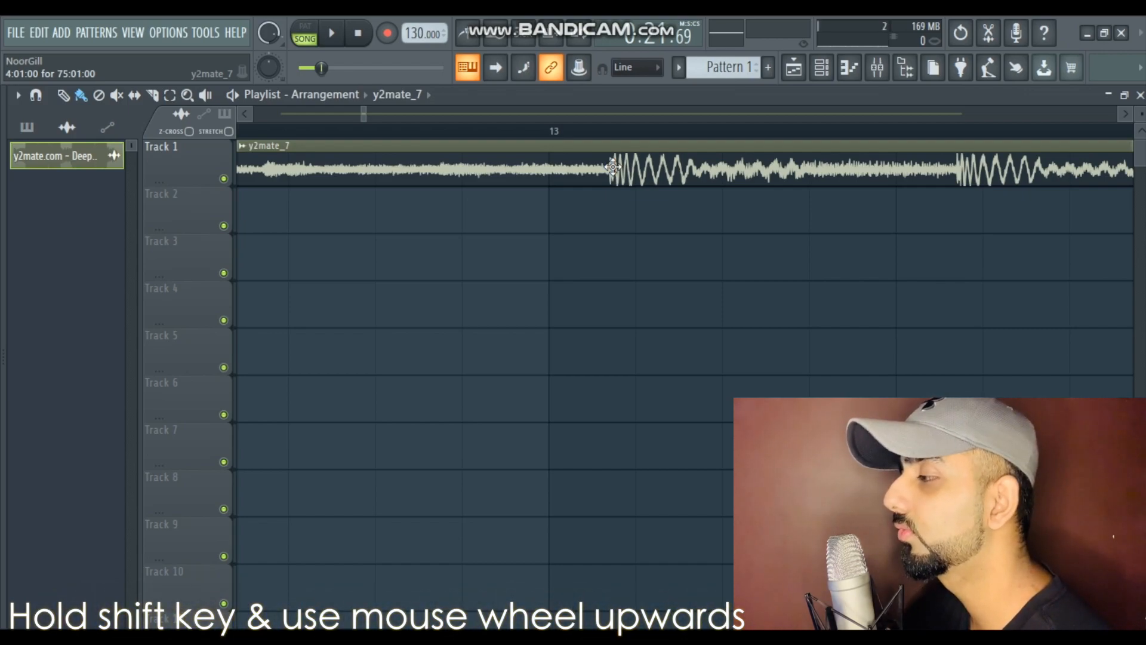
scroll(613, 167, up, 2)
scroll(613, 166, up, 2)
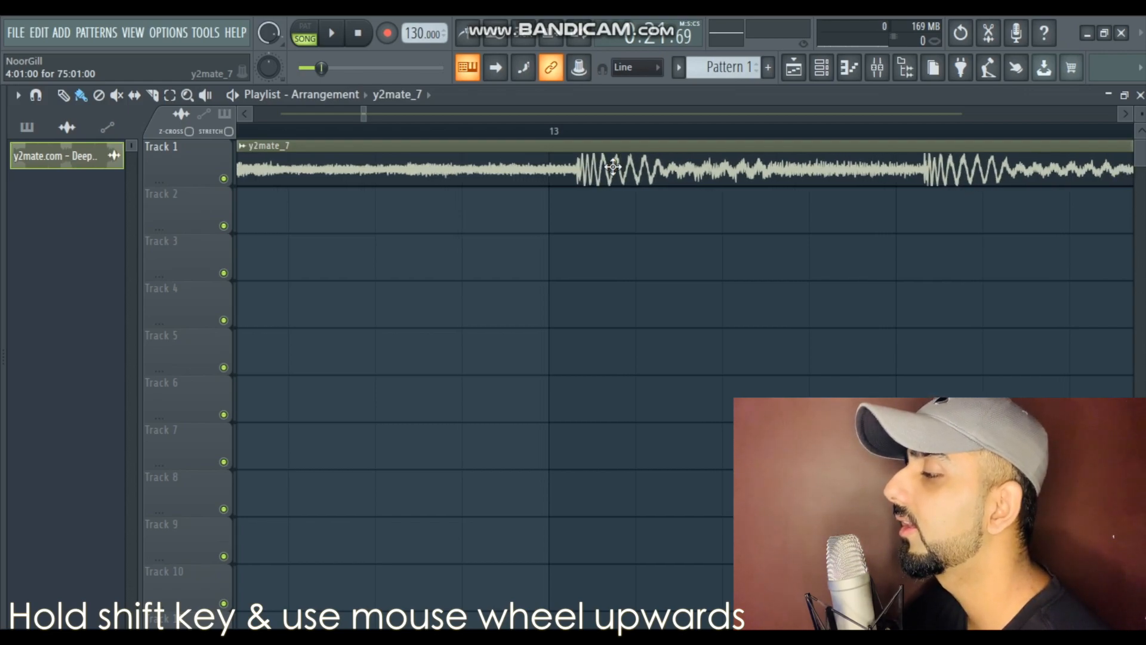
scroll(613, 166, up, 2)
scroll(613, 166, up, 3)
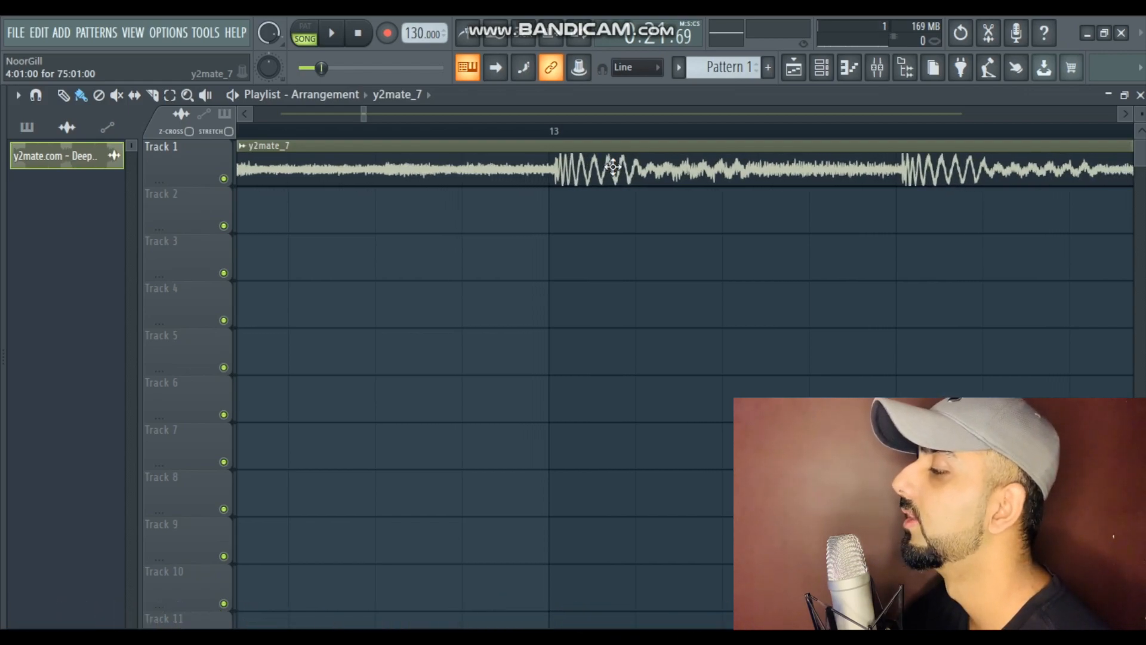
scroll(844, 303, down, 8)
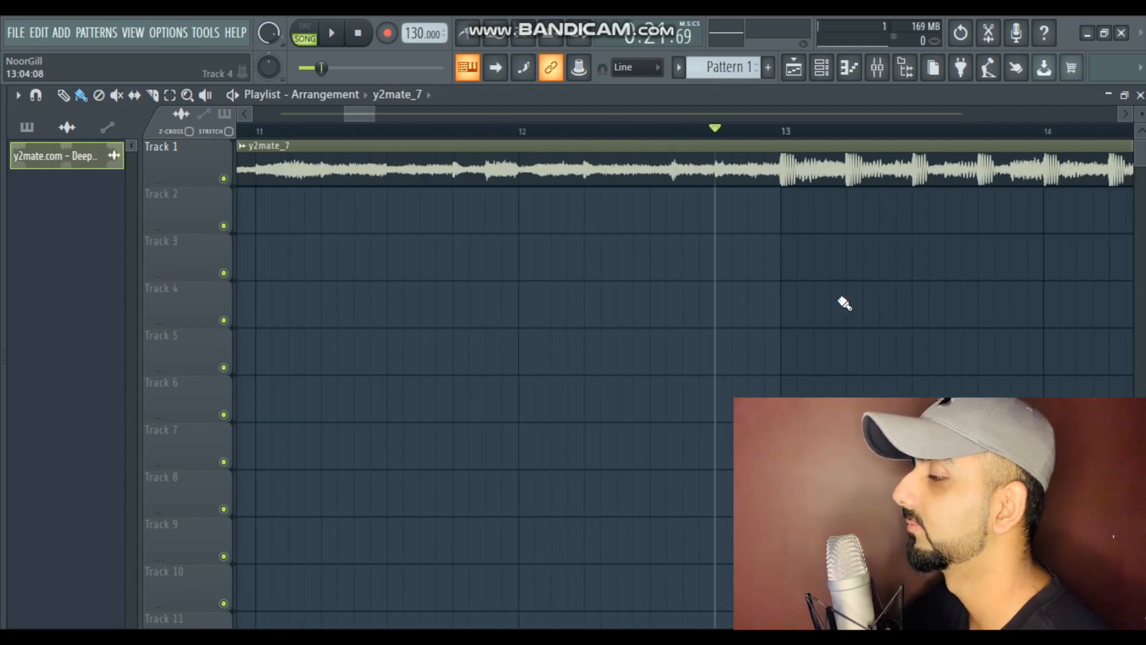
Step: Play the arrangement from bar 5 through bar 19 to check the y2mate_7 song's beat drop against the bar grid
scroll(849, 214, down, 5)
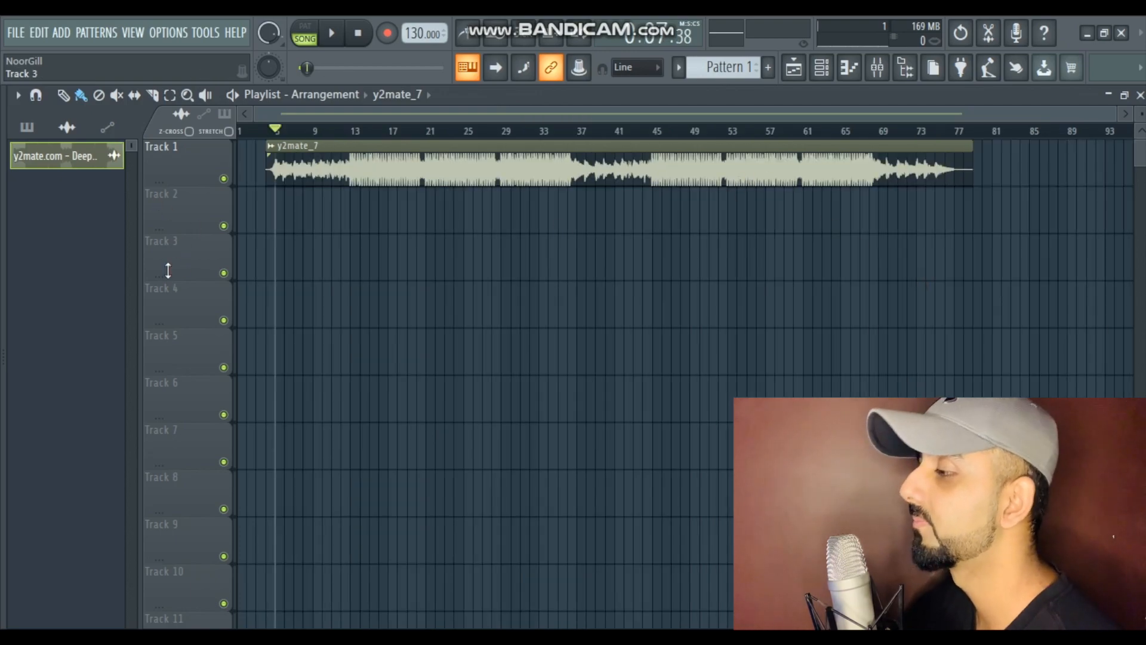
scroll(167, 270, up, 6)
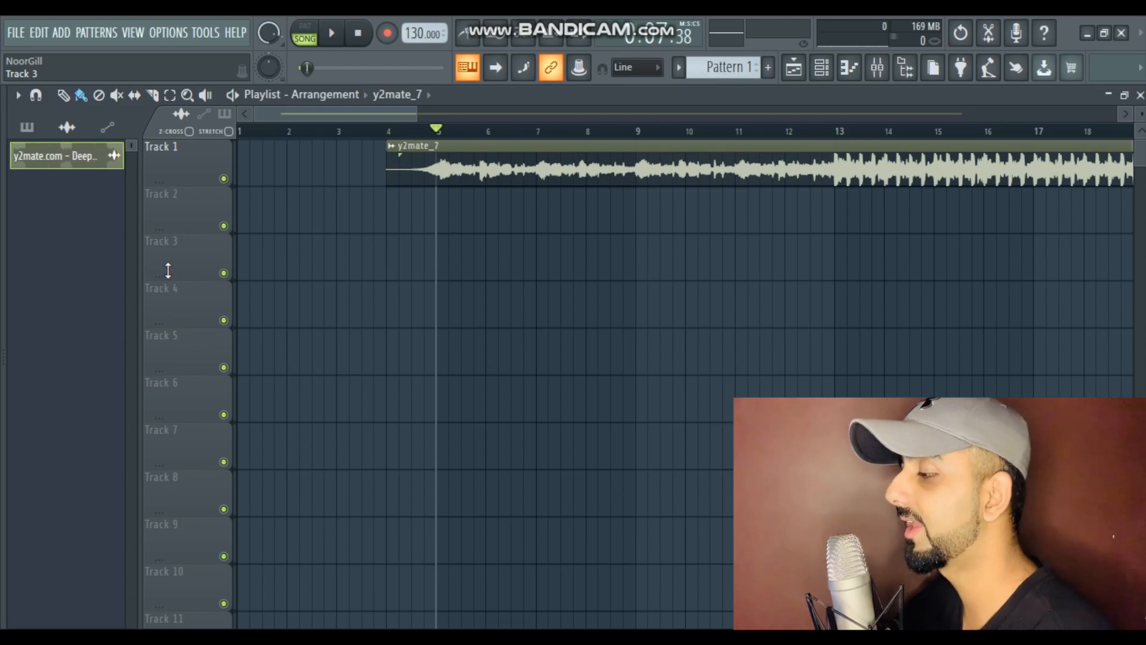
click(836, 639)
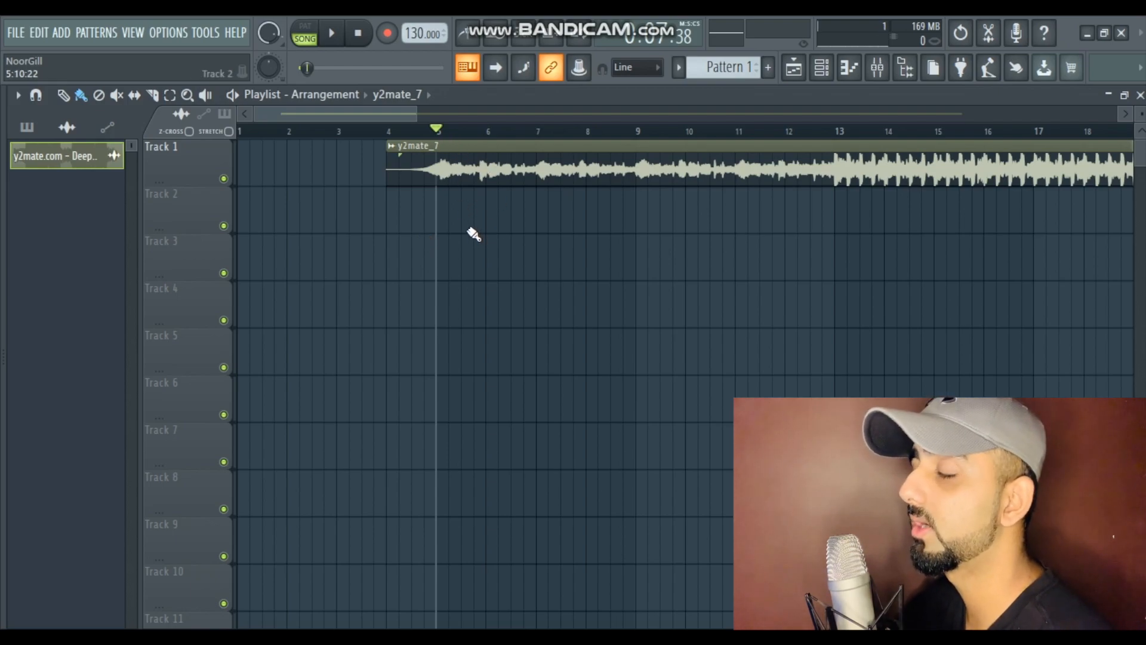
key(space)
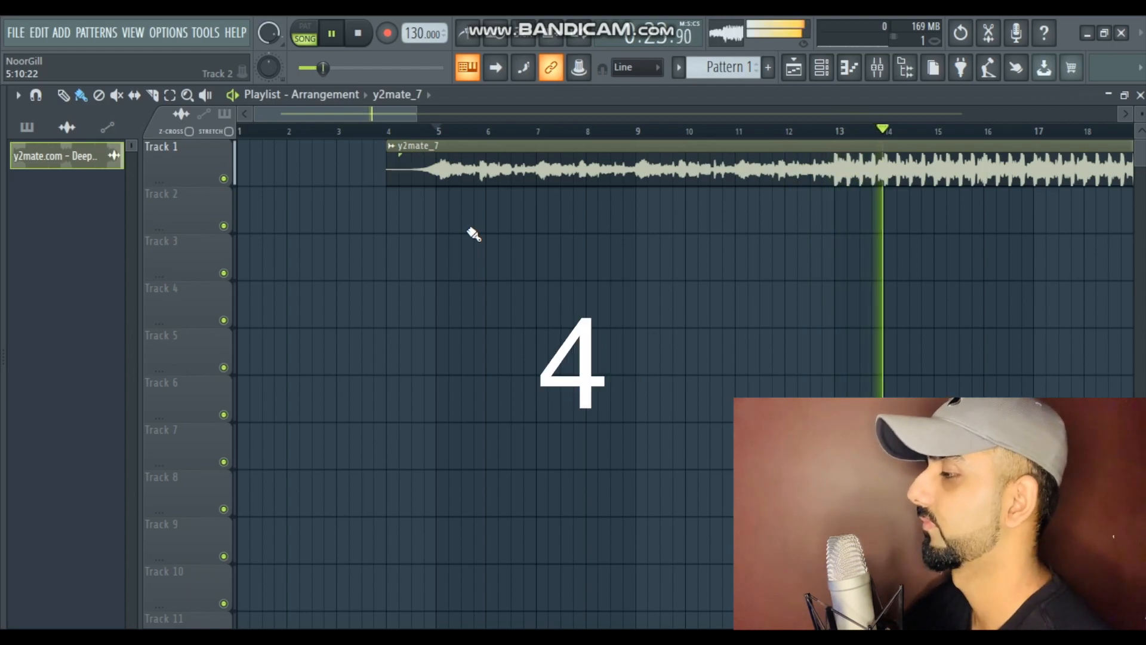
scroll(473, 234, down, 4)
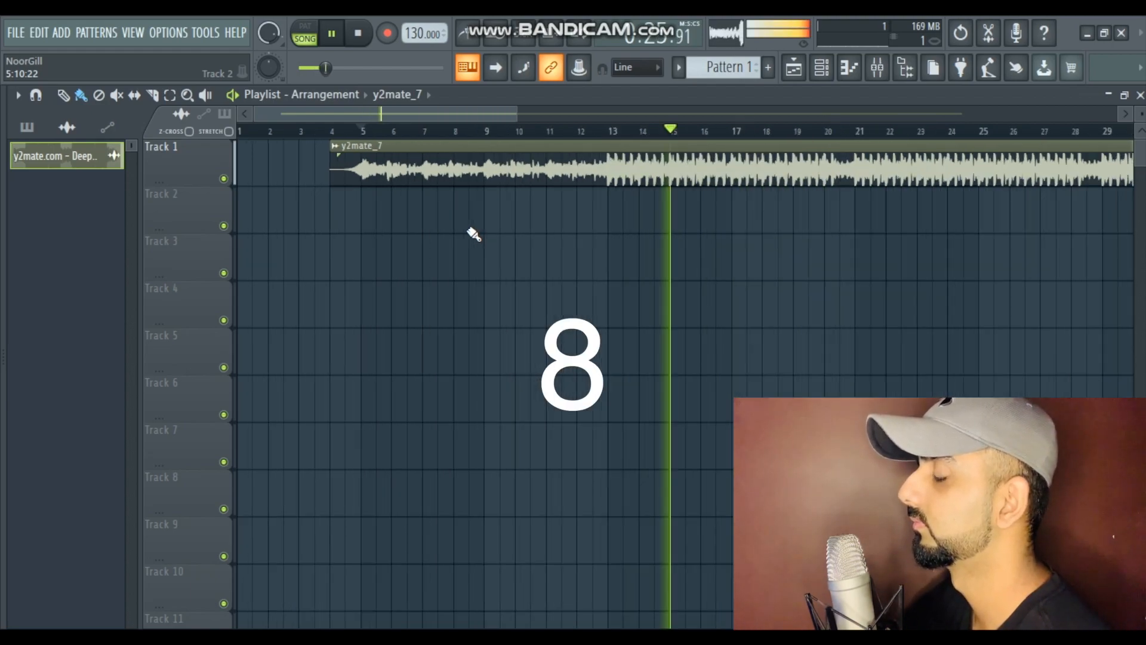
scroll(763, 312, down, 1)
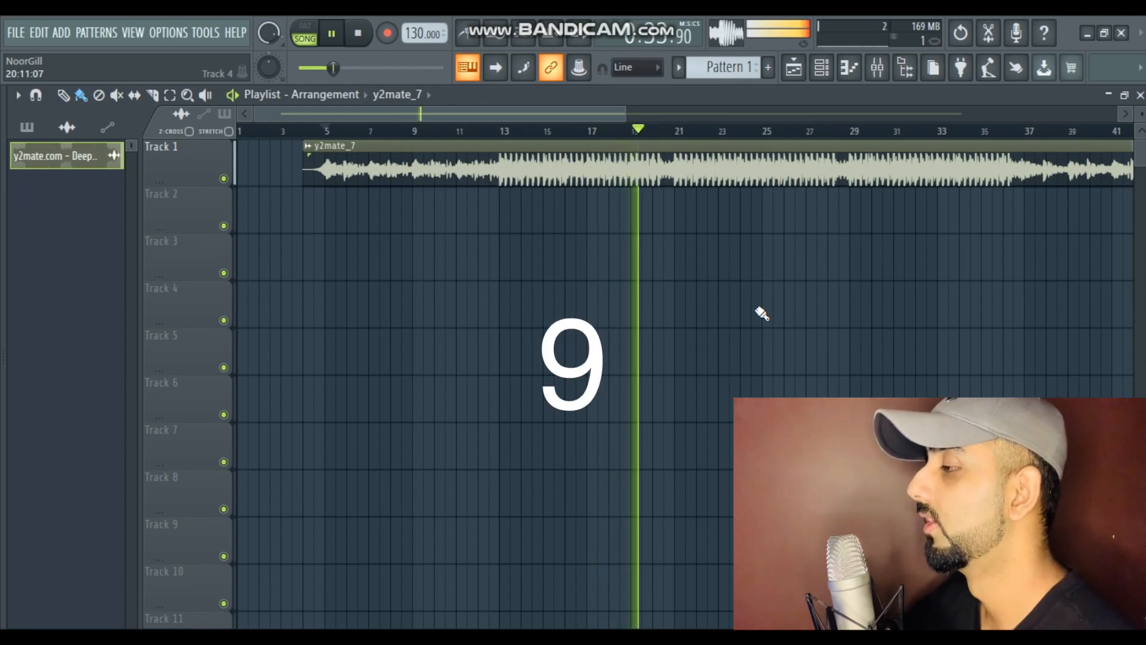
key(space)
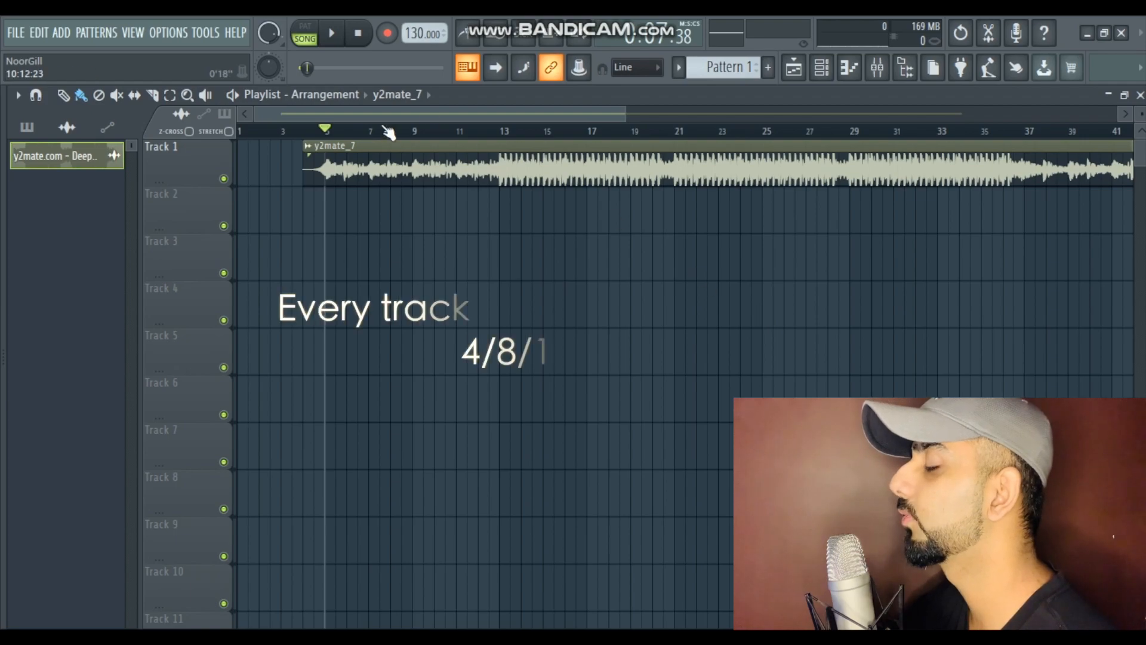
Step: Examine where the y2mate_7 waveform's sections change relative to the playlist's bar numbers across the first part of the song
scroll(327, 139, up, 4)
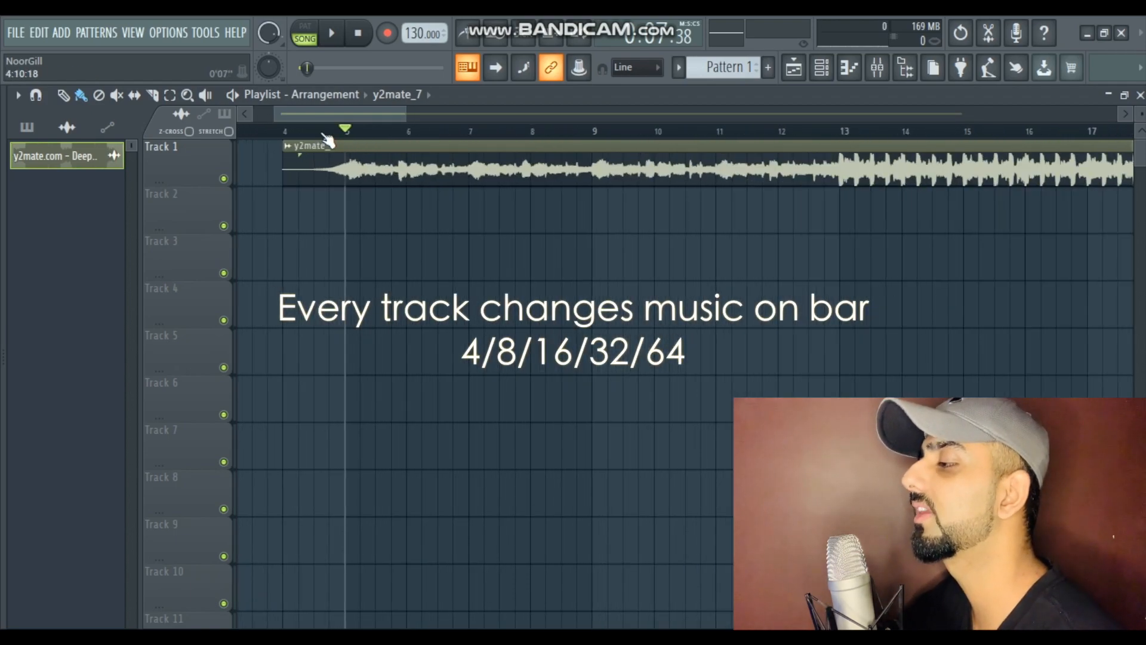
scroll(608, 158, down, 4)
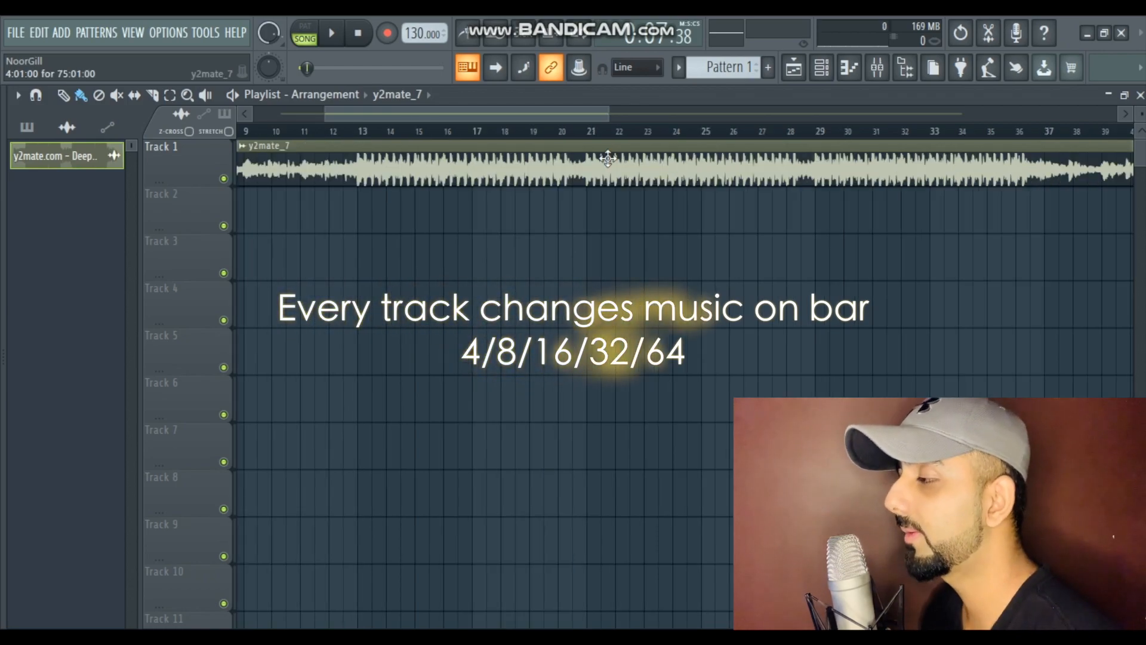
scroll(639, 319, down, 3)
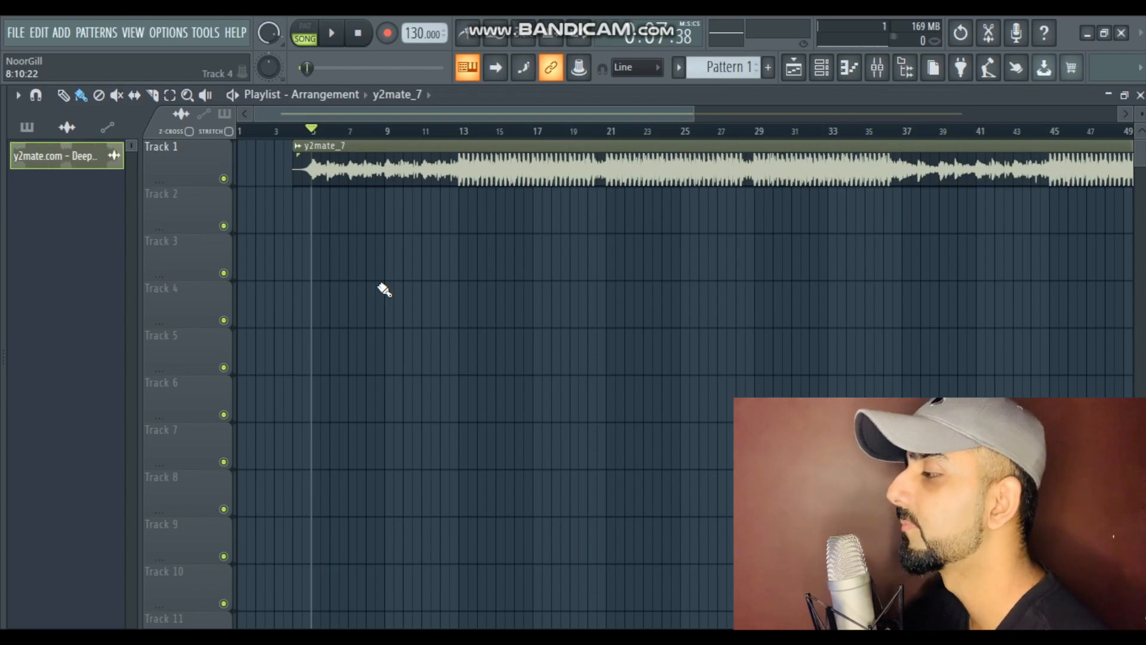
ctrl+scroll(541, 289, up, 4)
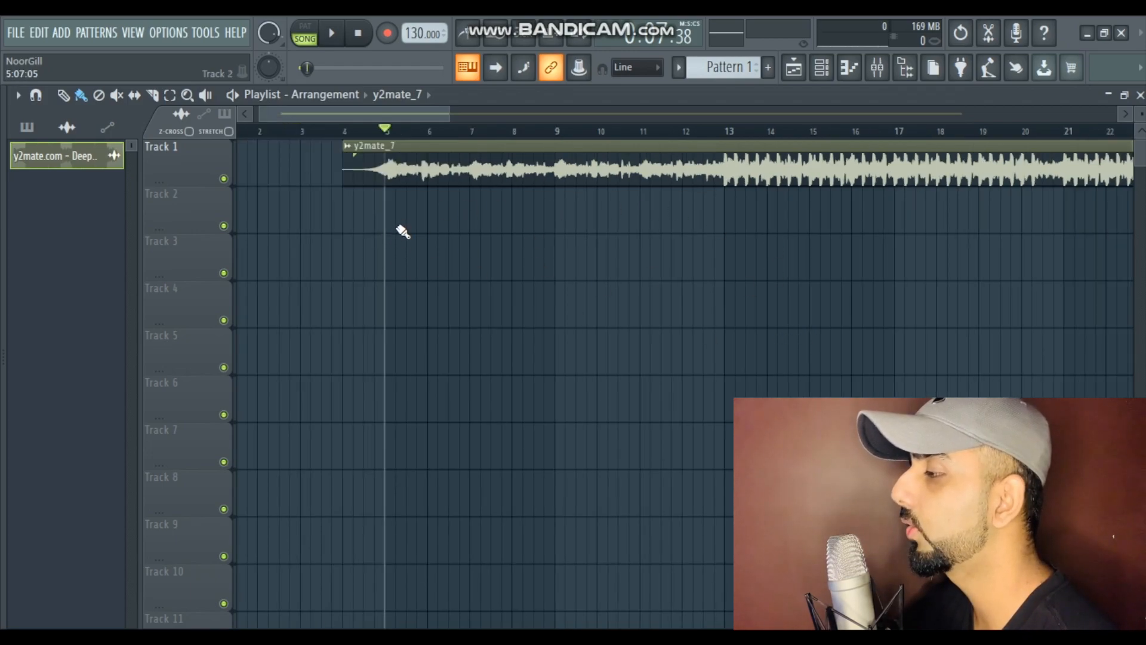
ctrl+scroll(519, 144, down, 2)
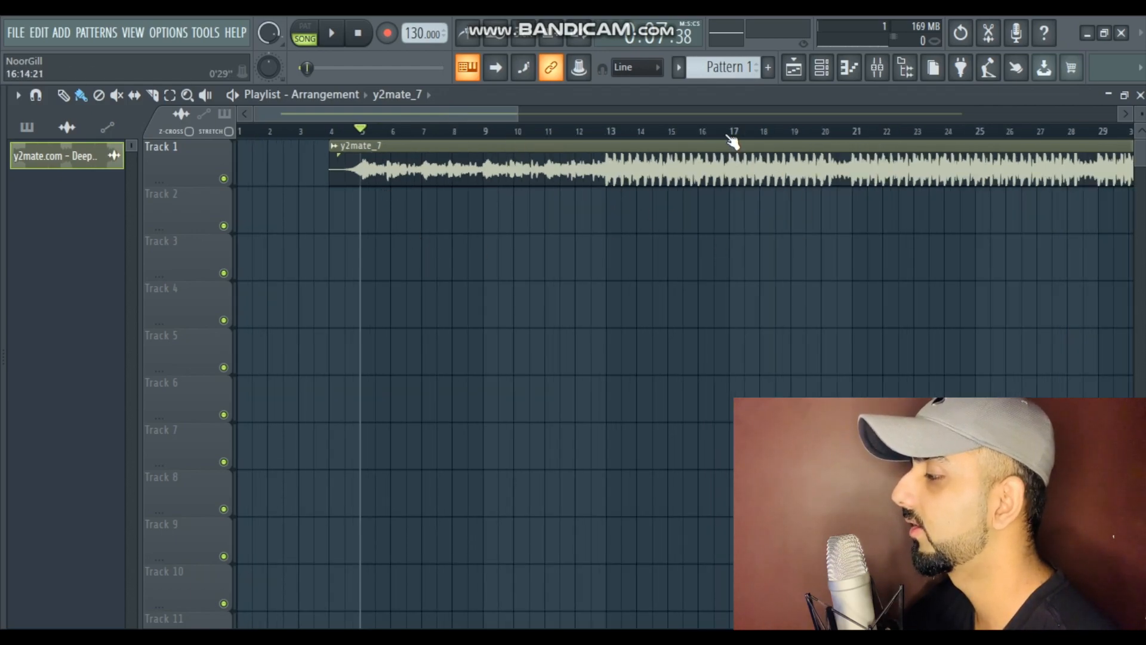
ctrl+scroll(733, 142, down, 1)
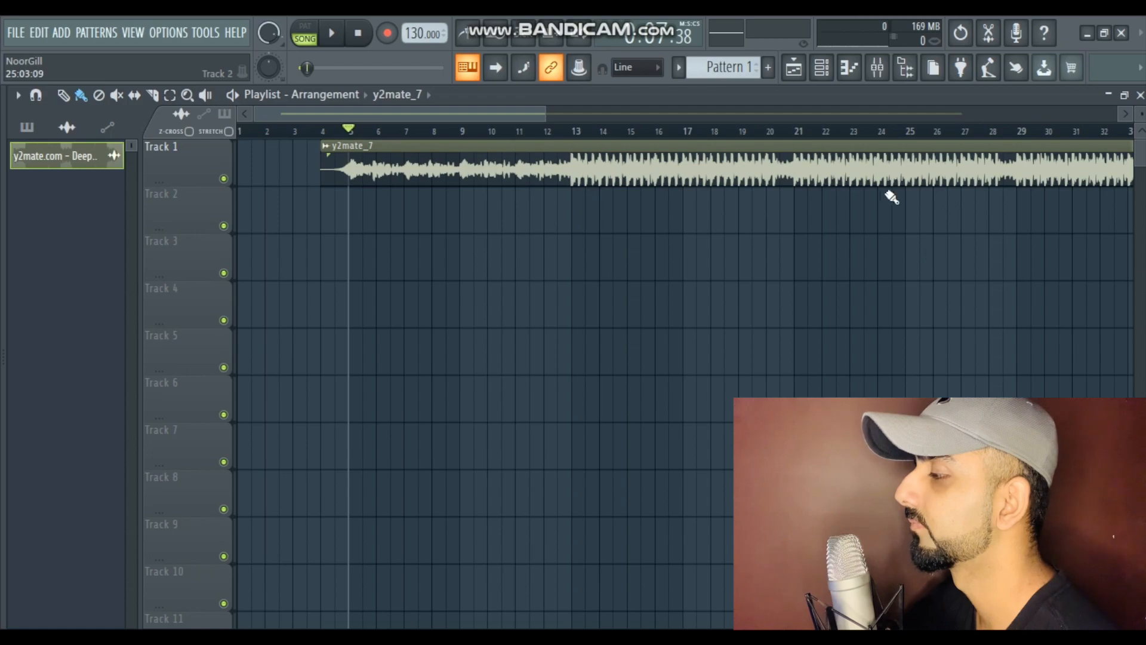
ctrl+scroll(759, 139, down, 3)
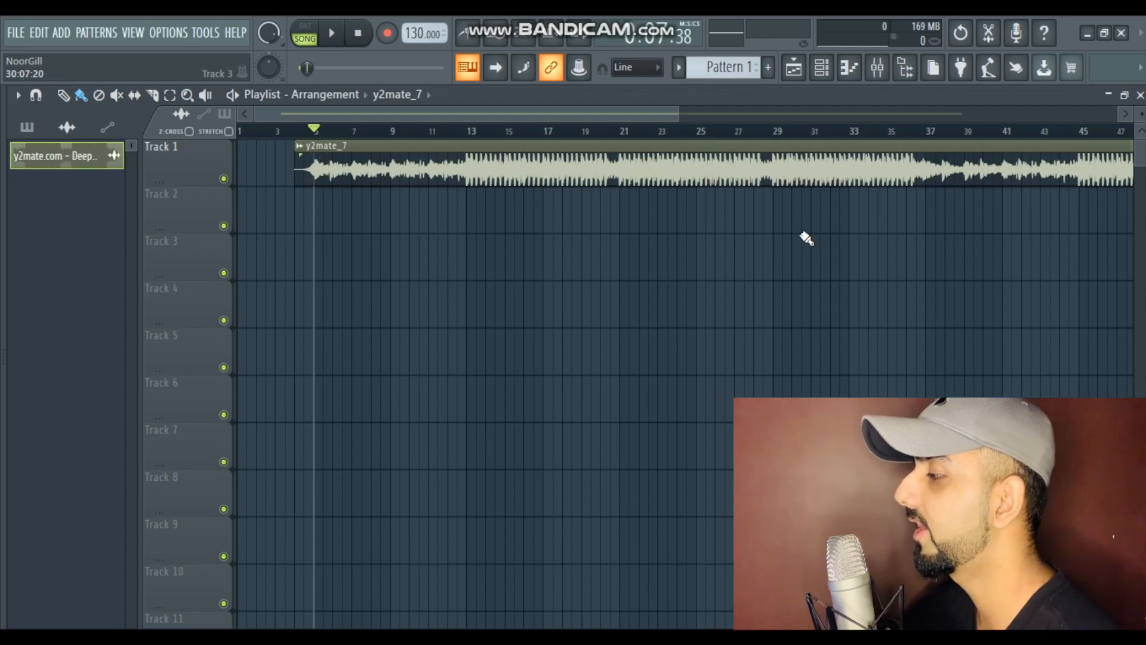
ctrl+scroll(892, 133, down, 1)
Step: Play the arrangement from just before bar 37 and from bar 44 to check the second beat drop against bar 45
click(876, 131)
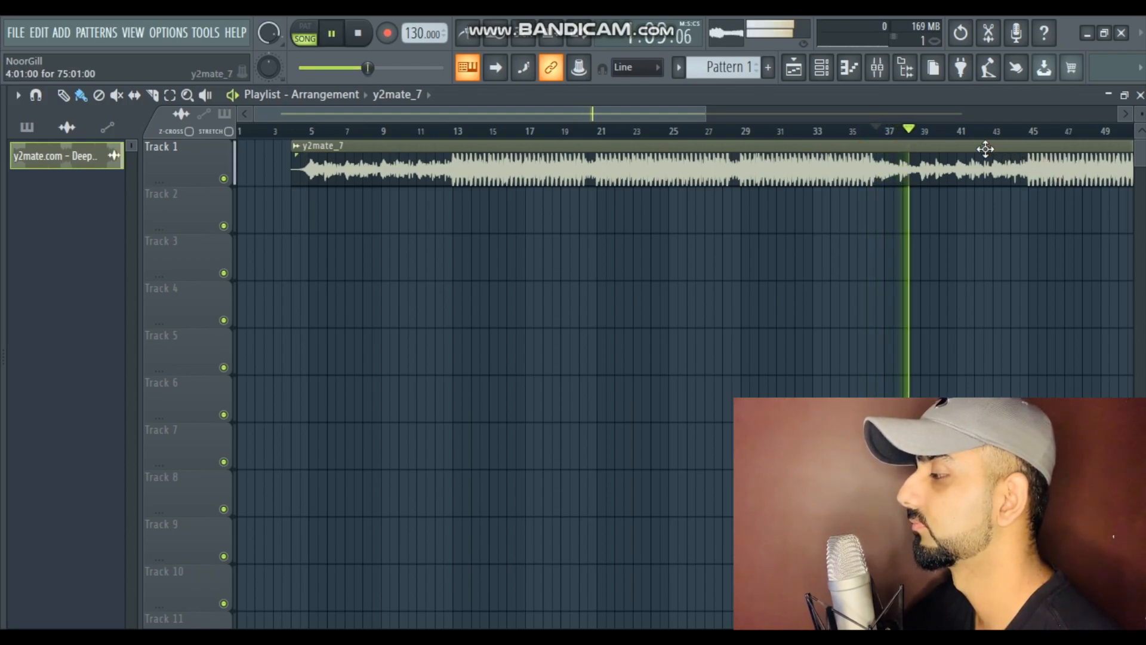
scroll(913, 133, down, 2)
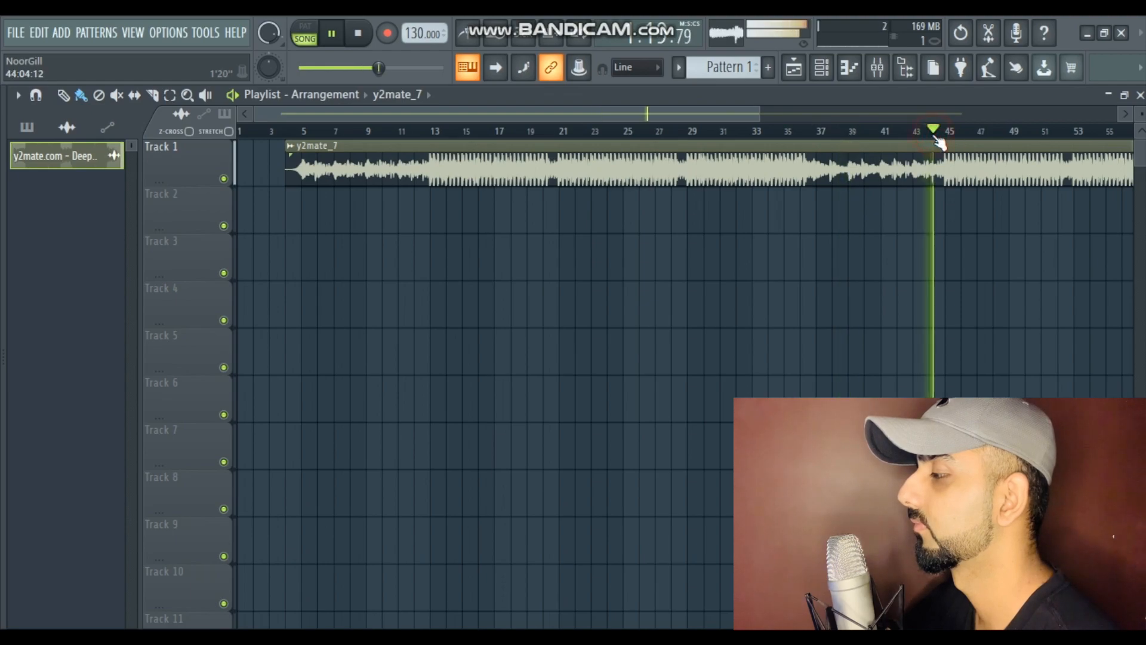
scroll(937, 140, up, 3)
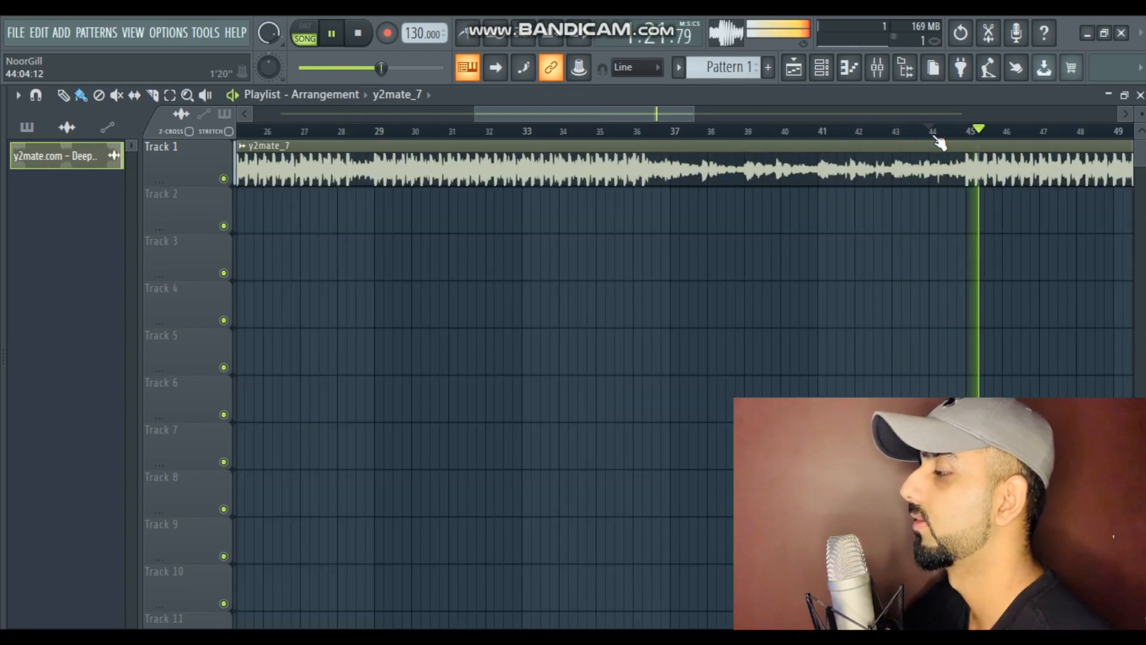
key(space)
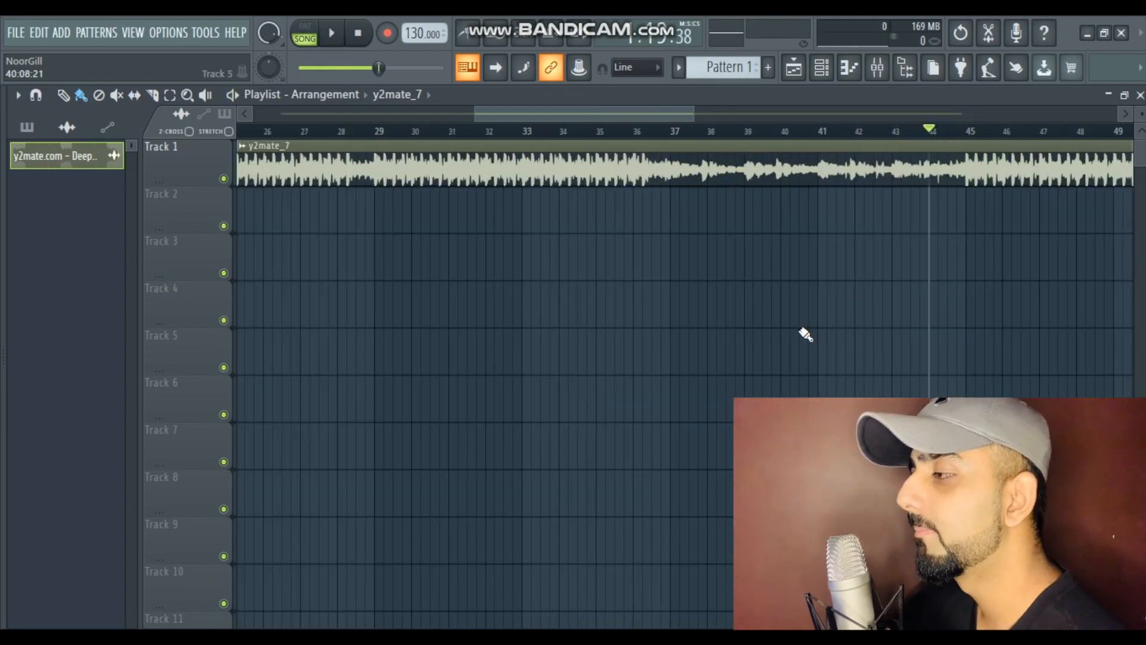
scroll(800, 329, down, 4)
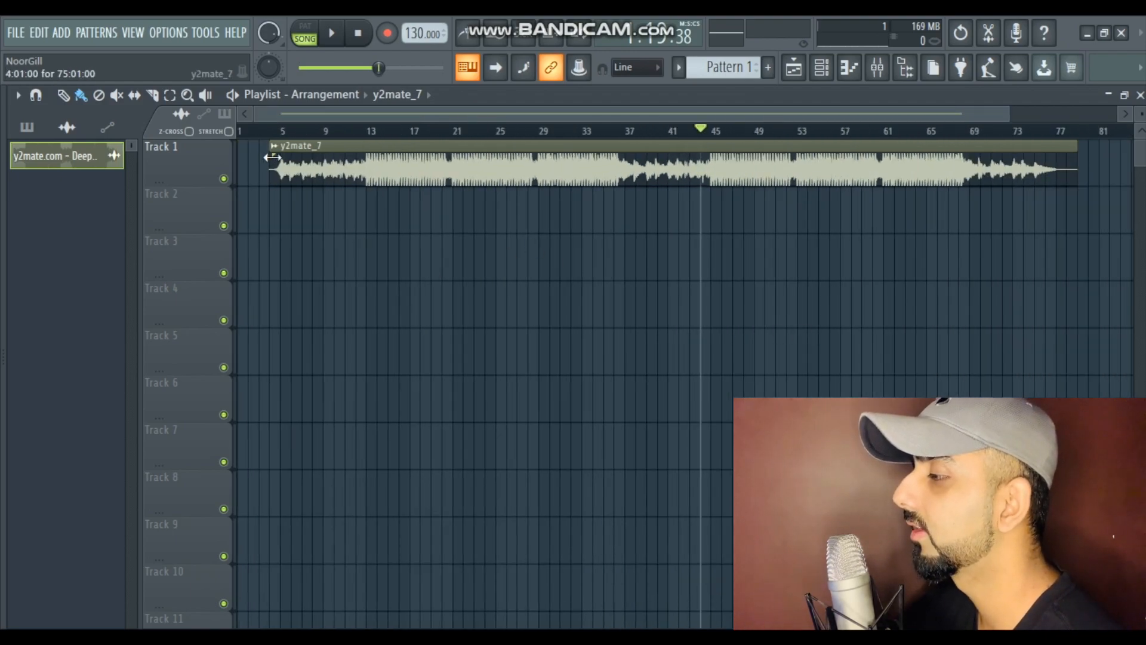
Step: Add the Cymatics - Cobra Clap 2 sample to Pattern 1 with claps on steps 5 and 13, and return to the playlist
click(821, 68)
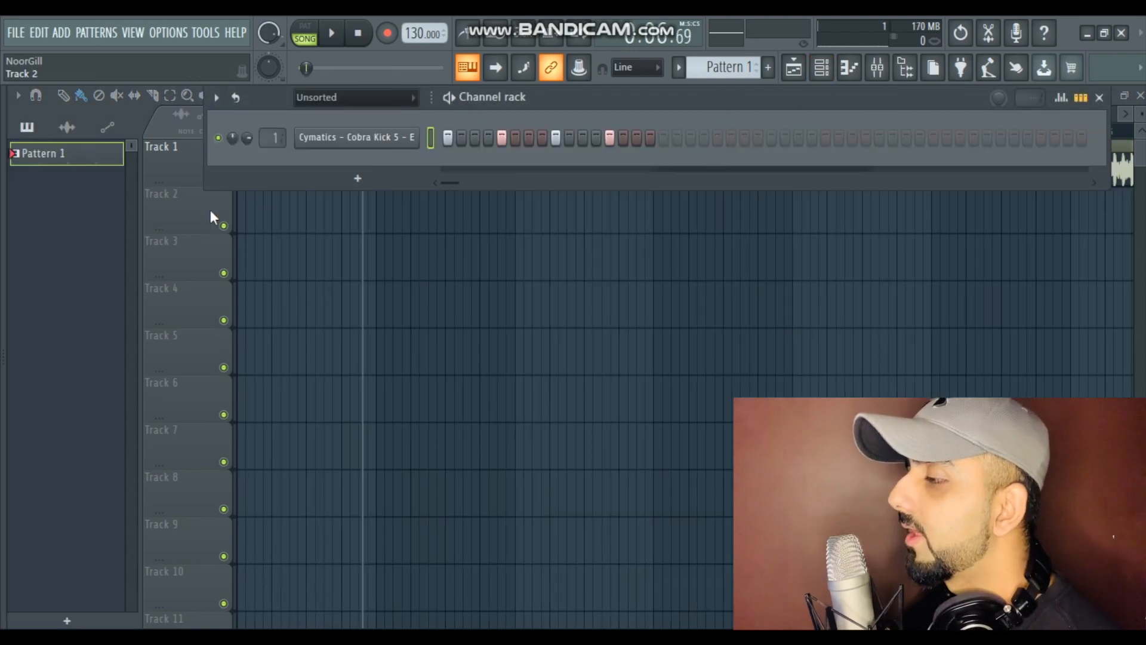
key(alt+F8)
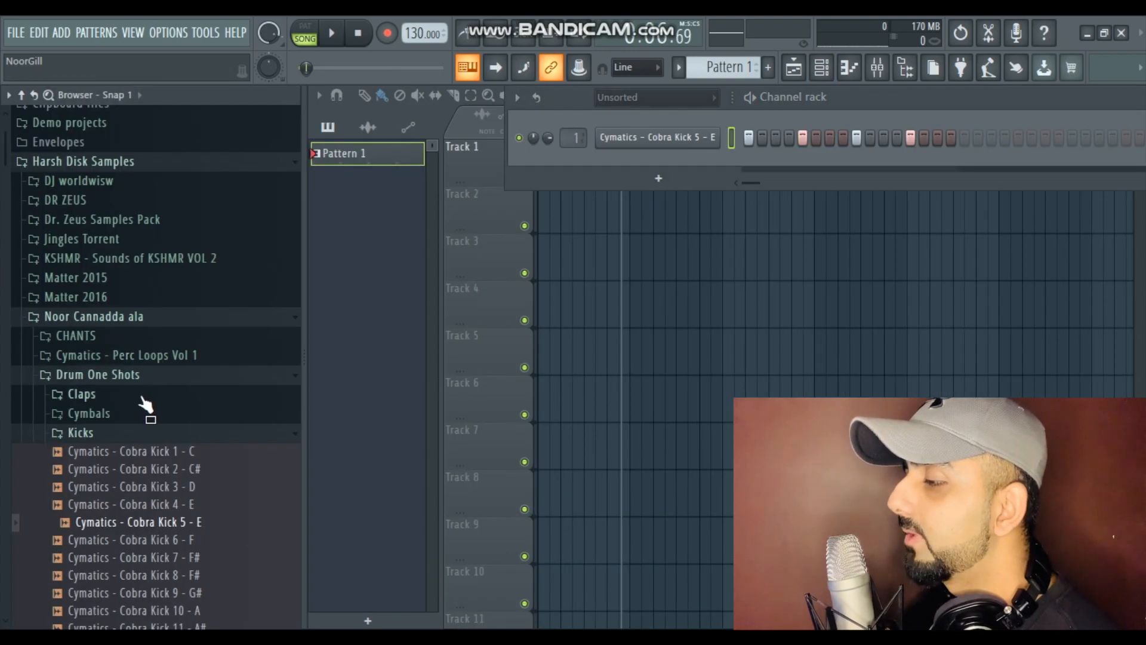
click(144, 434)
click(141, 394)
drag(146, 429, 500, 177)
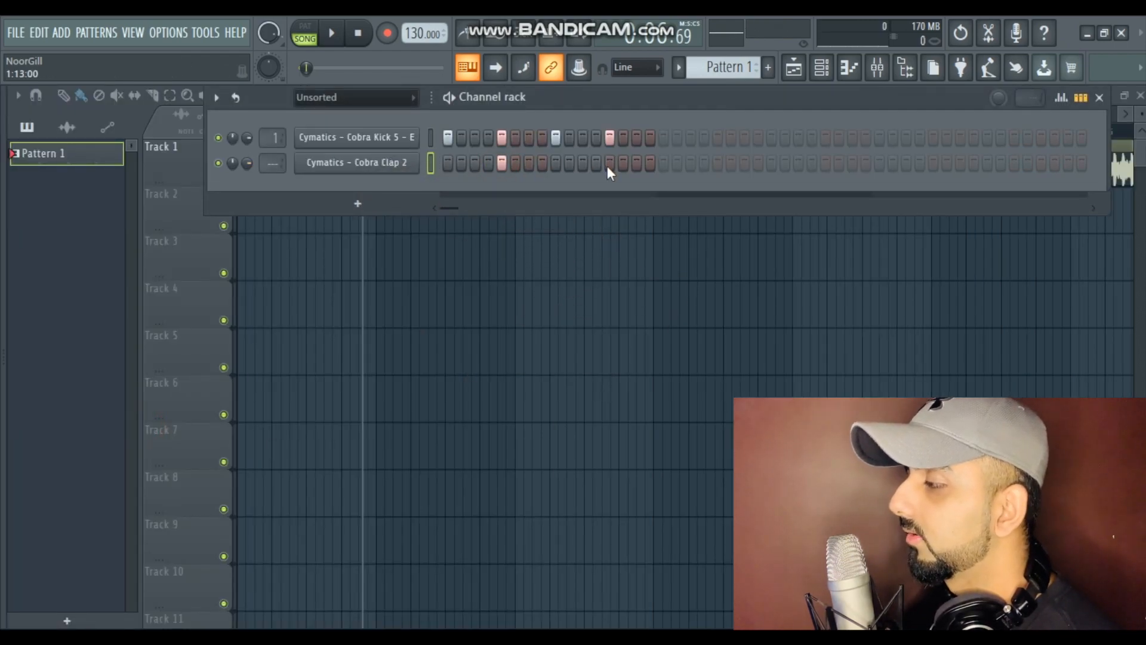
click(805, 75)
click(806, 75)
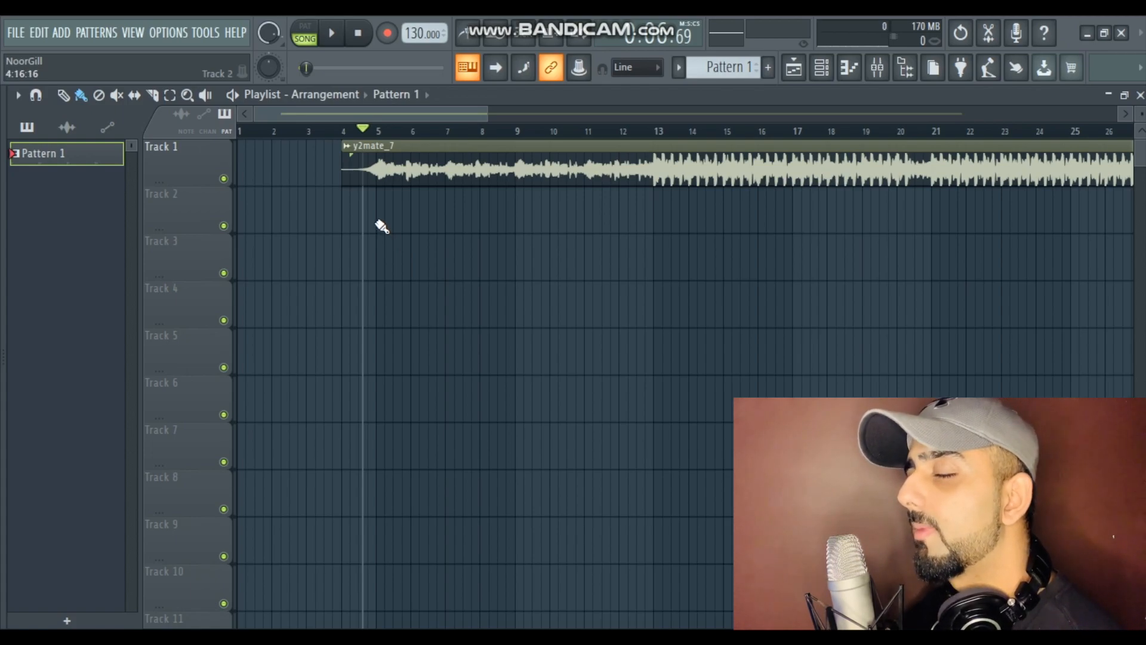
Step: Paint eight consecutive Pattern 1 clips on Track 2 from bar 5 up to bar 13
drag(380, 227, 634, 259)
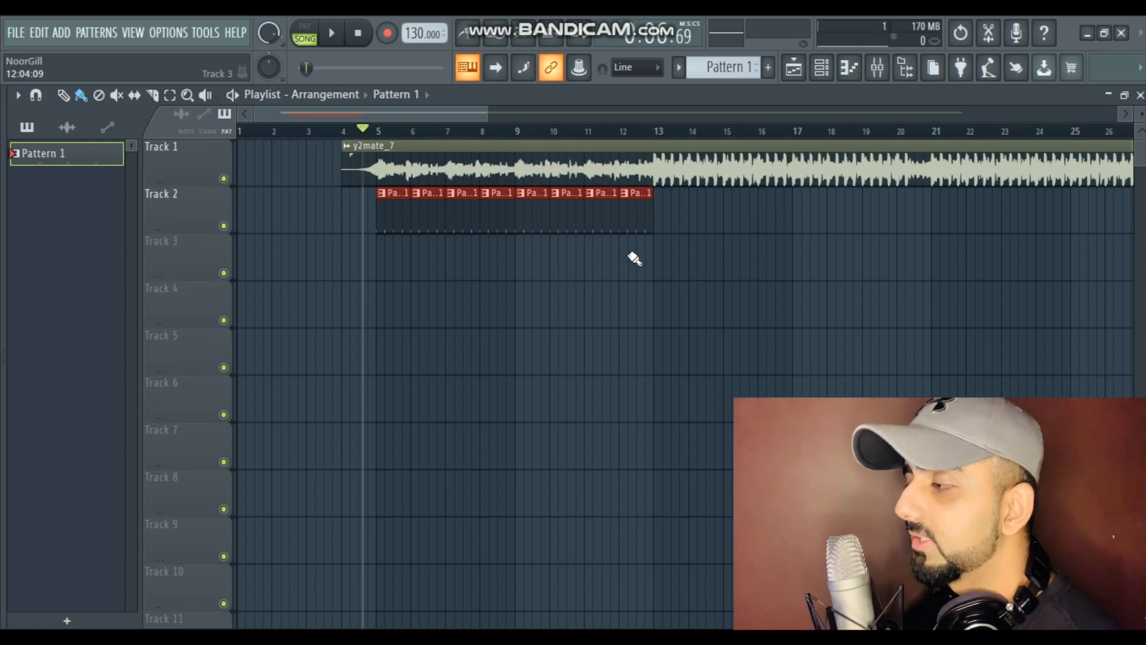
scroll(368, 117, up, 4)
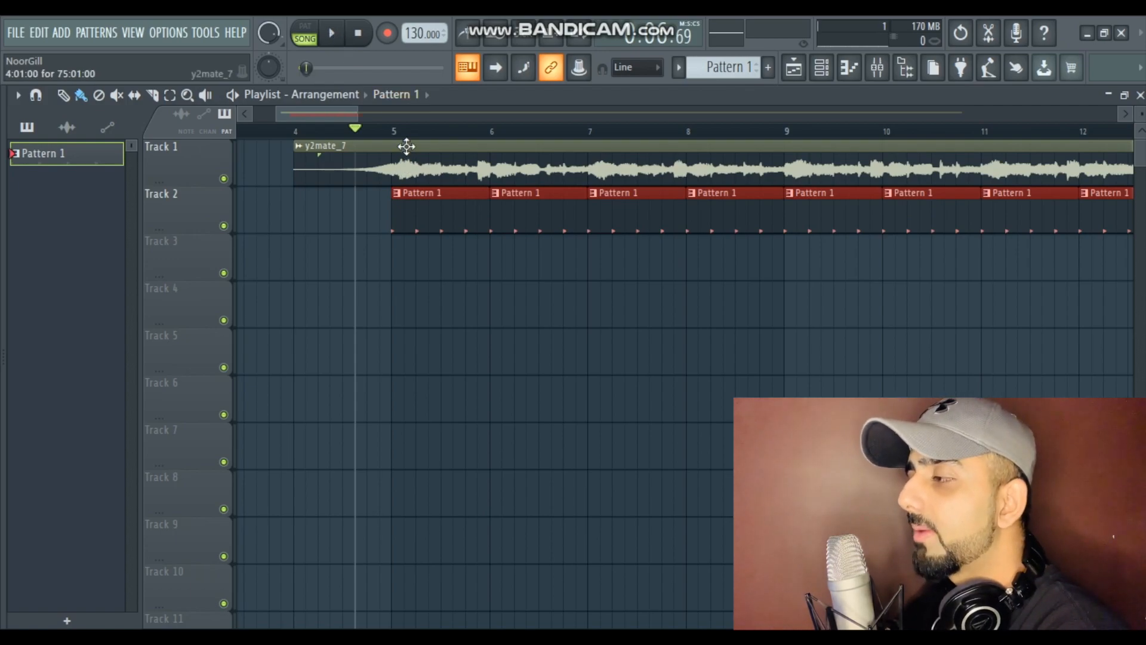
scroll(404, 133, down, 2)
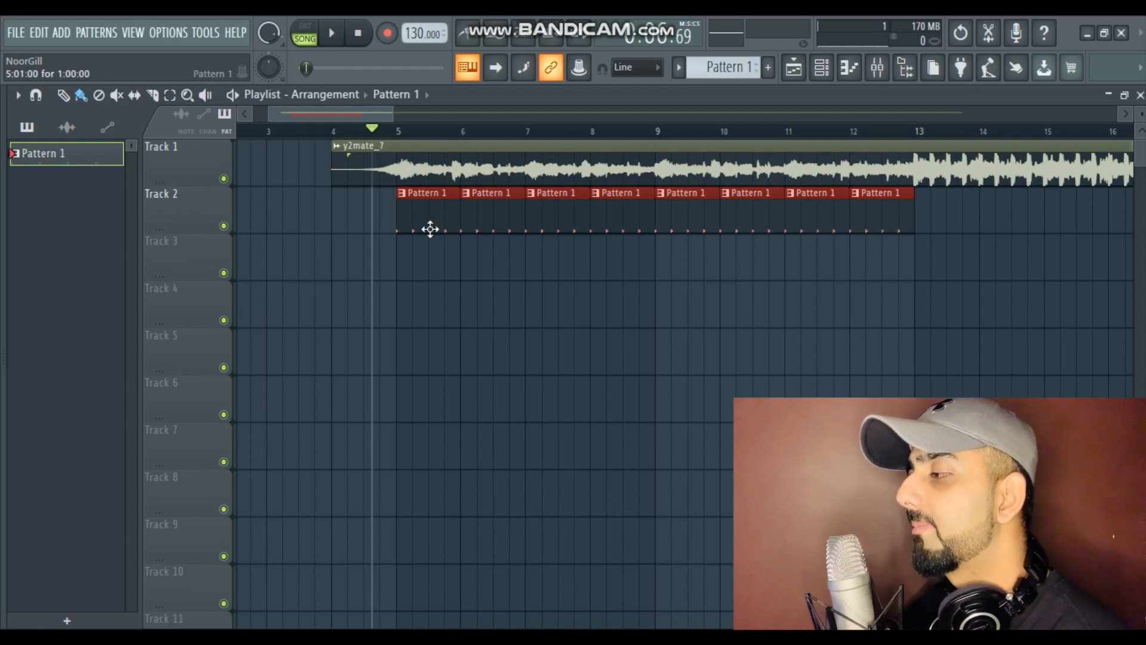
Step: Play the arrangement from the middle of bar 4 to check the kick and clap pattern against the song
click(337, 41)
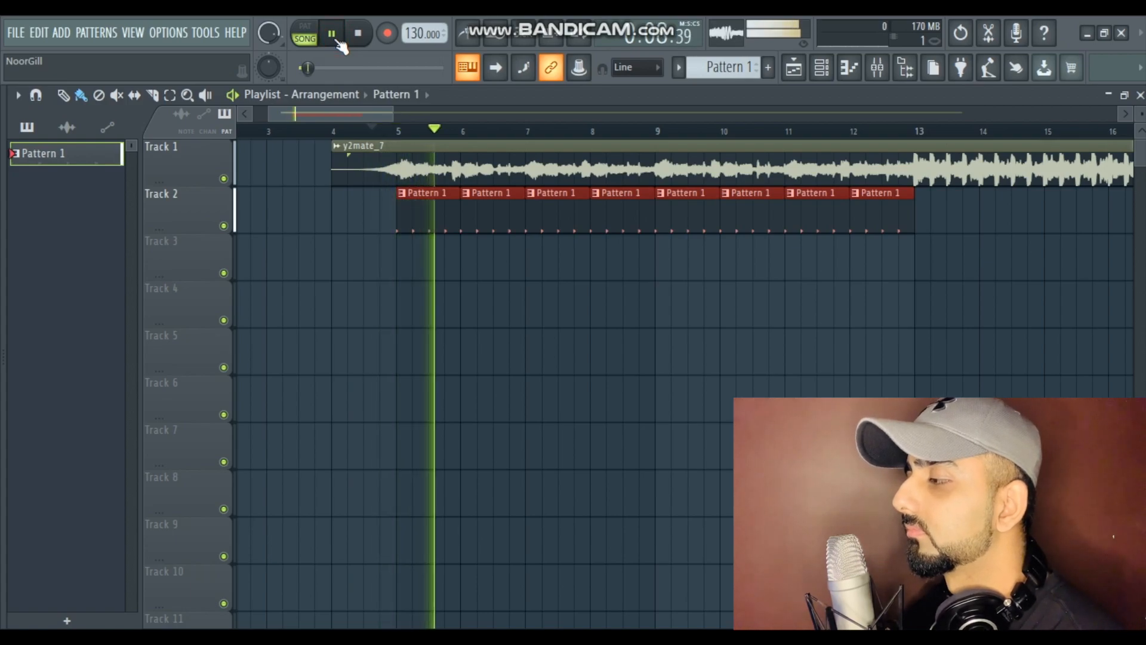
scroll(424, 133, down, 1)
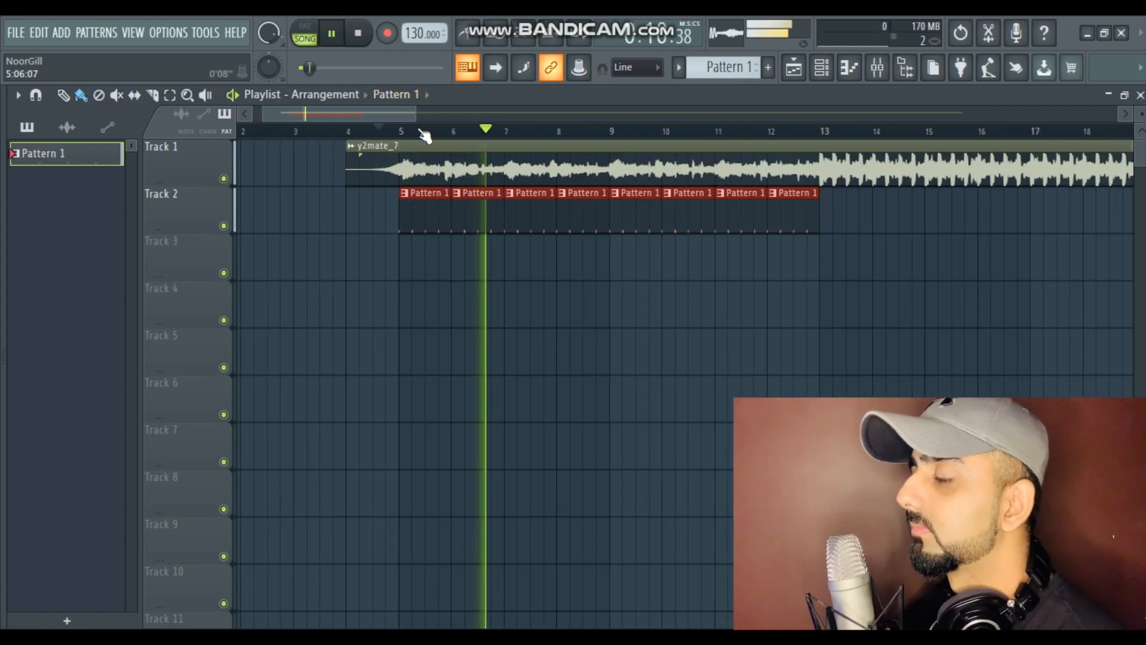
scroll(424, 132, down, 1)
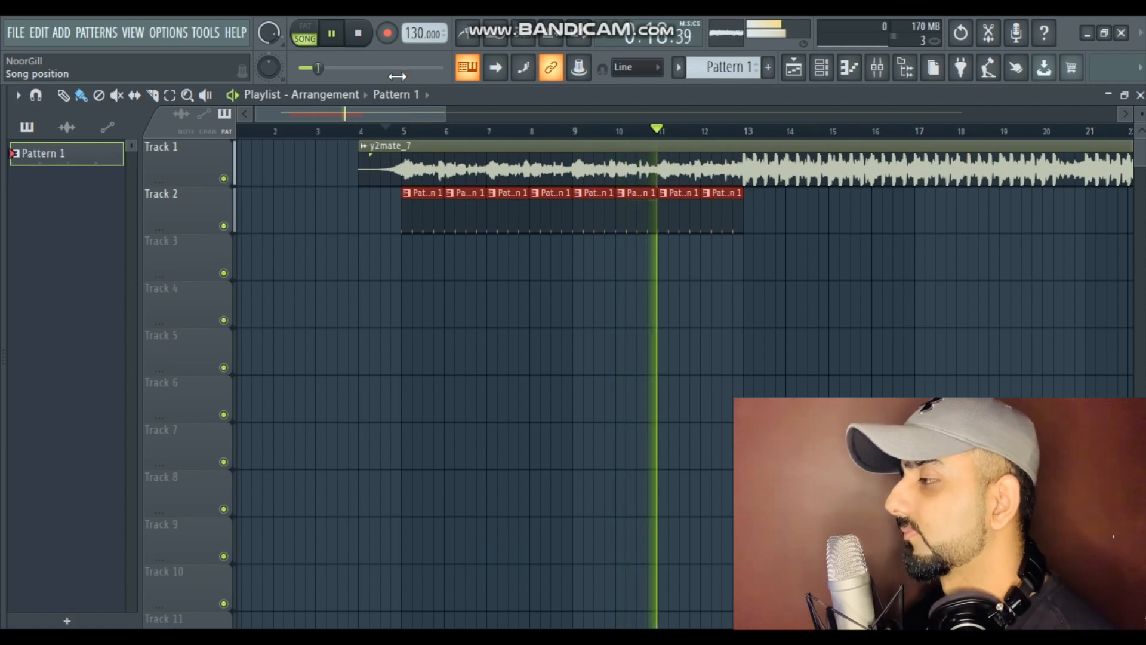
click(366, 36)
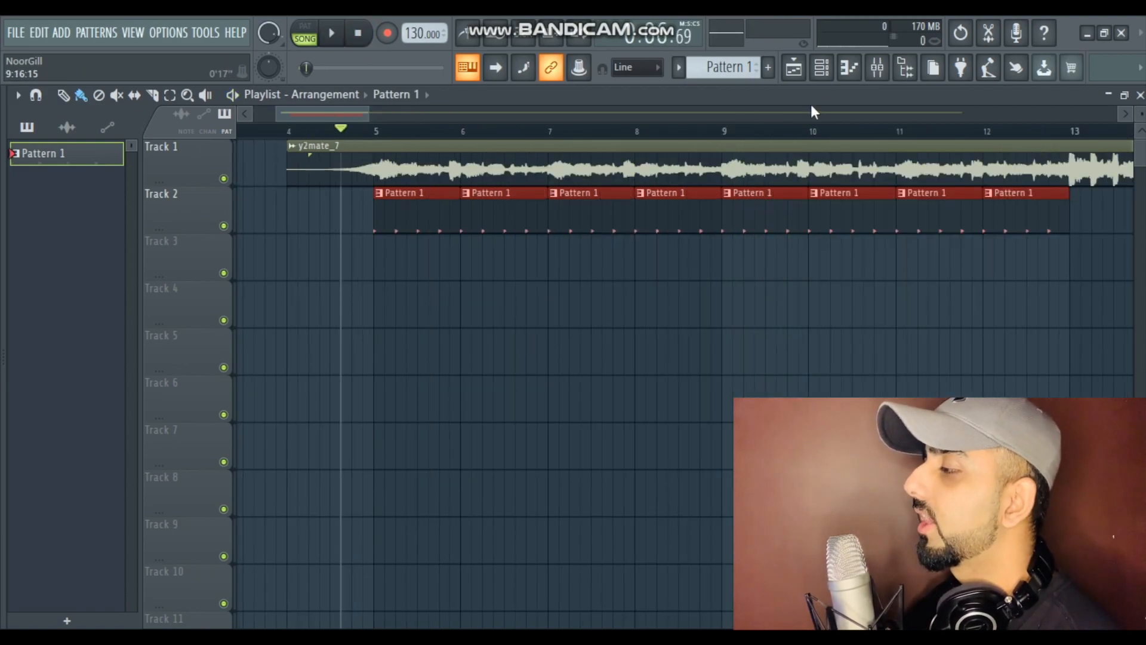
Step: Create Pattern 2 and add the Cymatics Cobra closed hihat sample with hits on steps 3, 4, 7, 8, 11 and 12
click(821, 68)
click(769, 67)
mouse_move(3, 345)
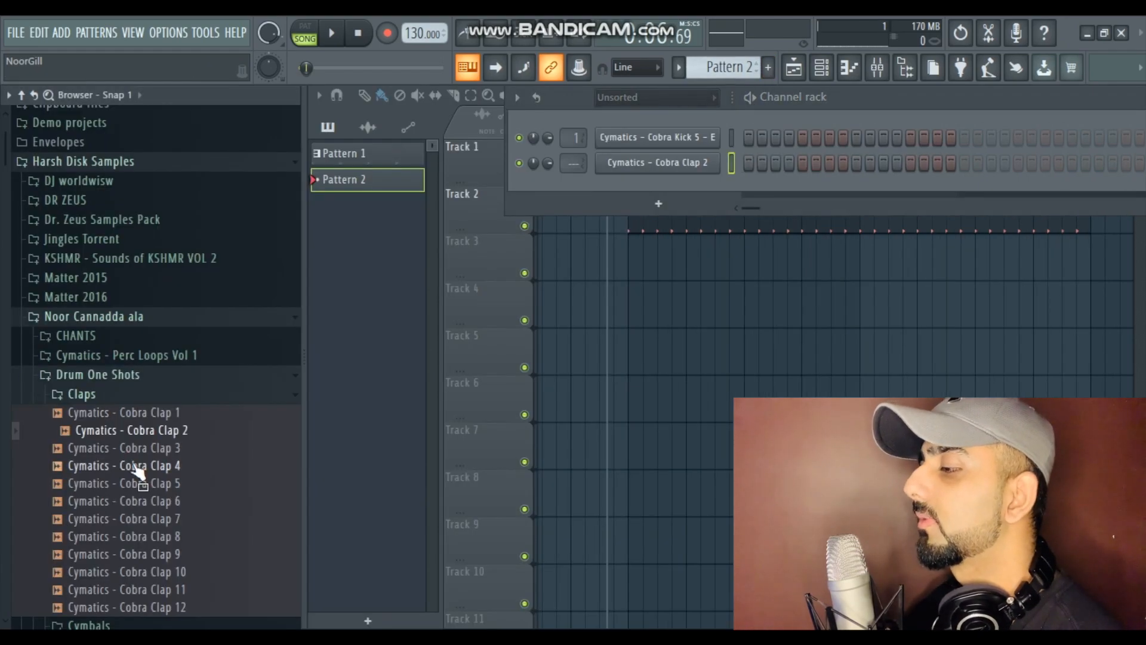
drag(160, 336, 165, 345)
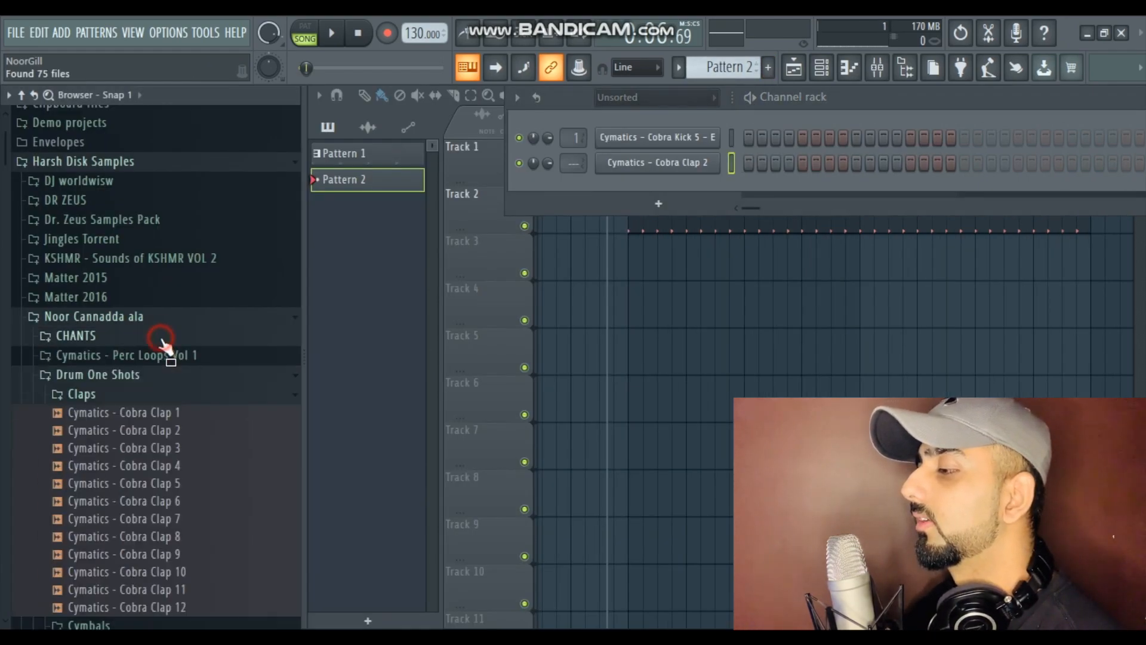
click(163, 397)
click(162, 412)
click(168, 452)
drag(154, 472, 346, 187)
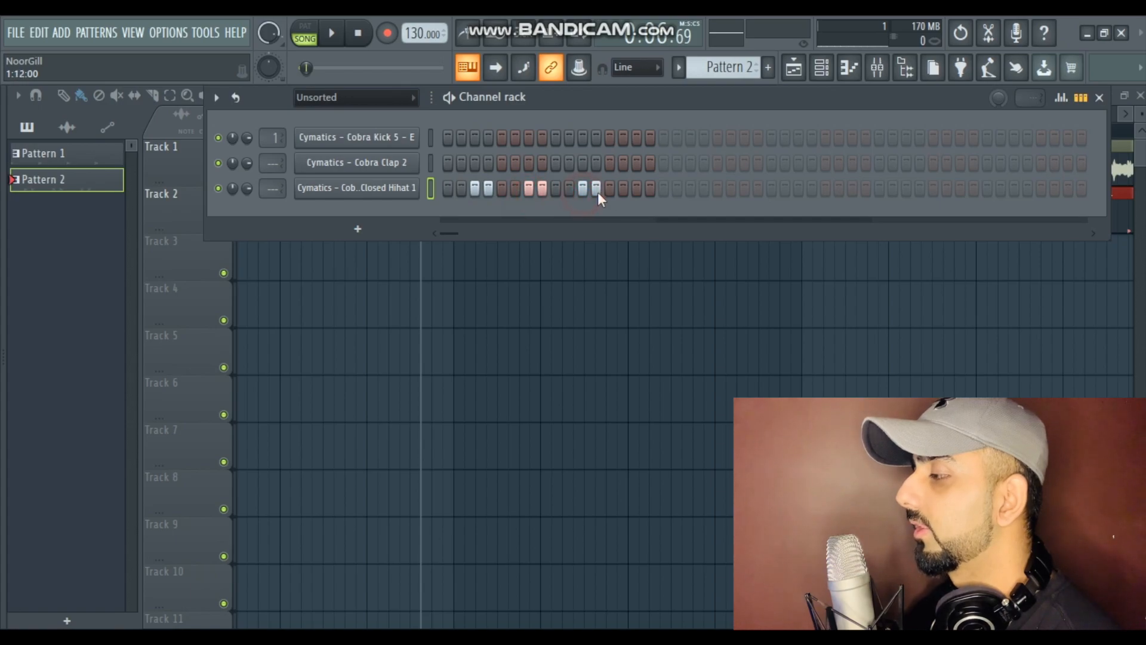
click(792, 75)
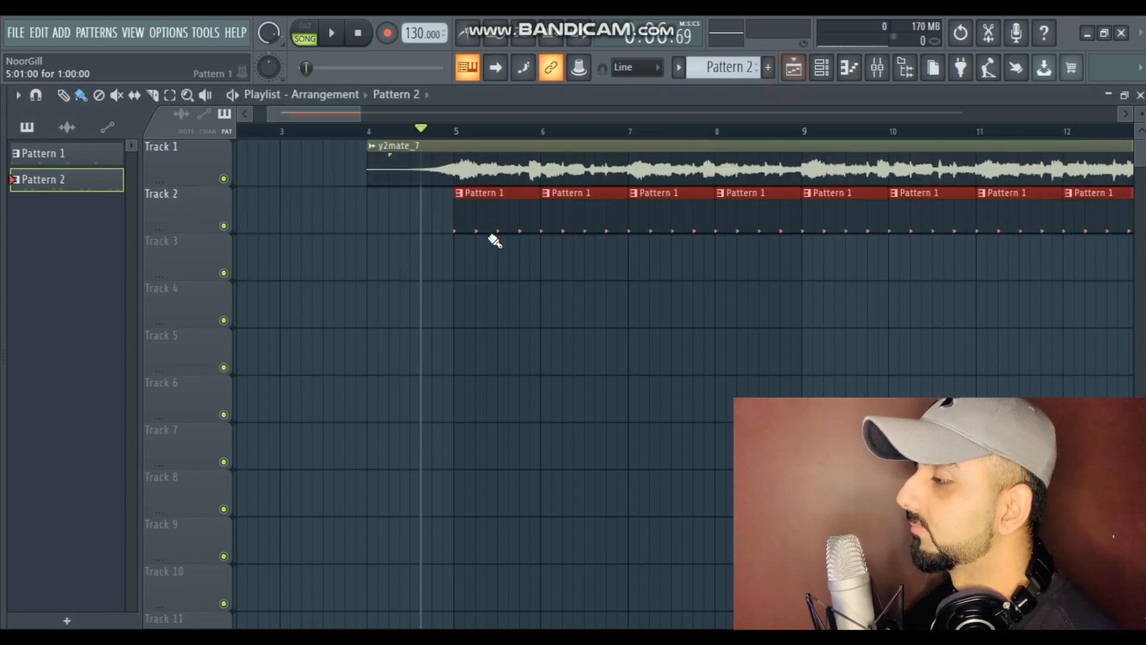
Step: Paint Pattern 2 clips on Track 3 from bar 5 up to bar 13 and play the arrangement to check them
scroll(436, 133, down, 2)
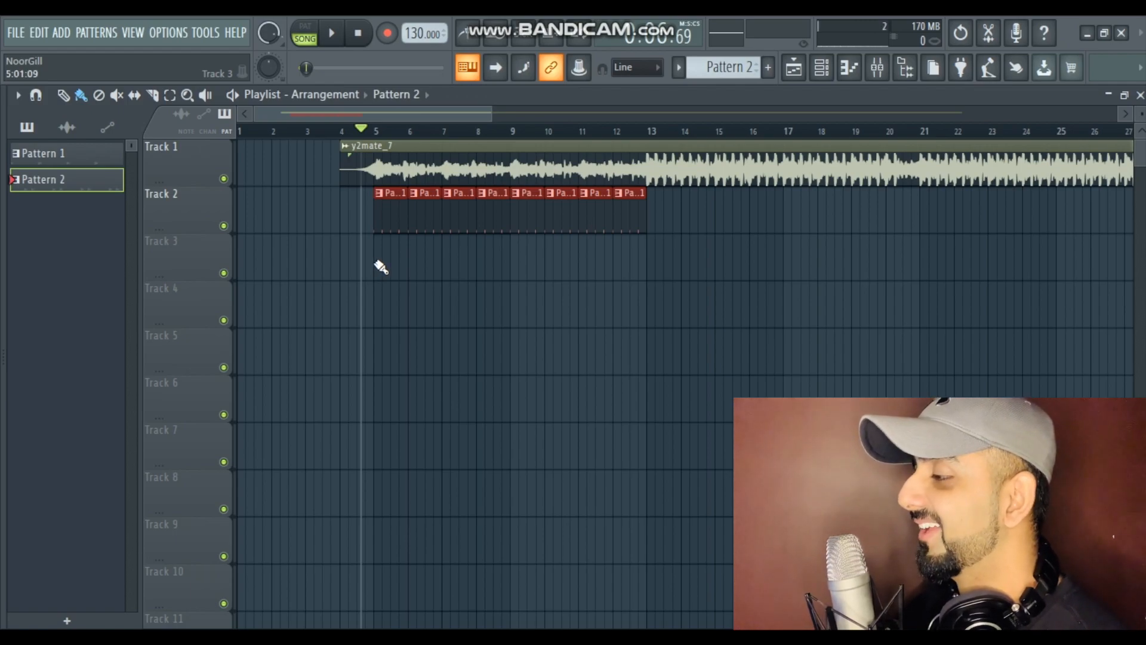
drag(381, 267, 632, 306)
click(334, 37)
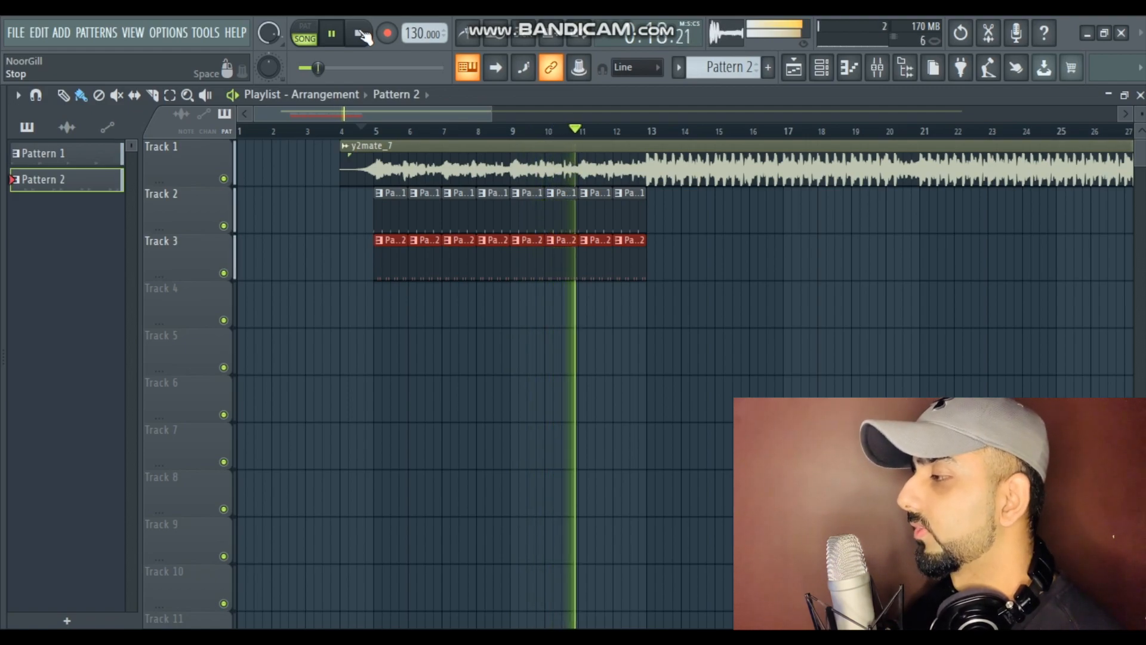
click(362, 36)
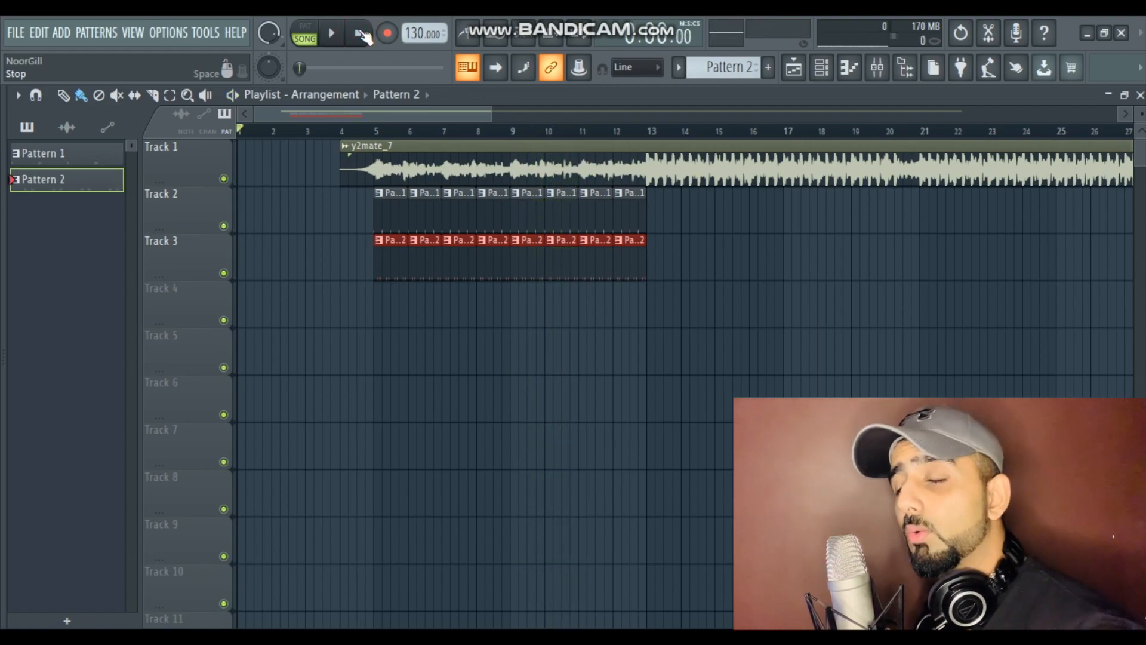